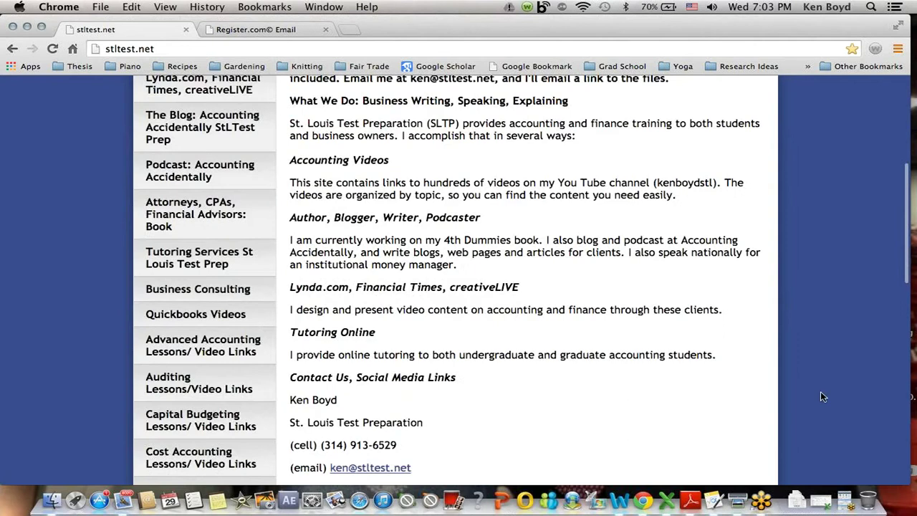
Open the website's Tutoring Services page, and switch to the Advanced Accounting 13B 2yrs Consolid workbook in Excel.
{"action": "left_click", "coordinate": [174, 258]}
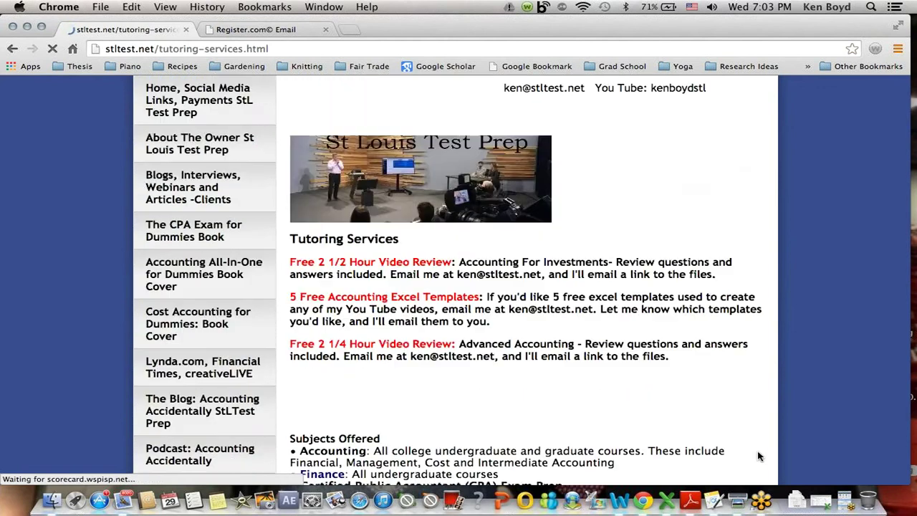
{"action": "left_click", "coordinate": [820, 502]}
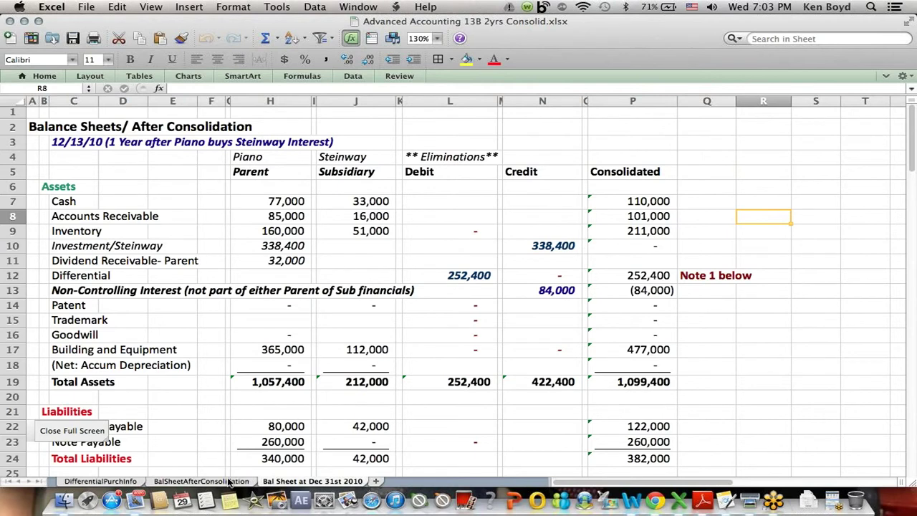
View the balance sheet immediately after consolidation and the differential assignment on the DifferentialPurchInfo sheet.
{"action": "left_click", "coordinate": [201, 481]}
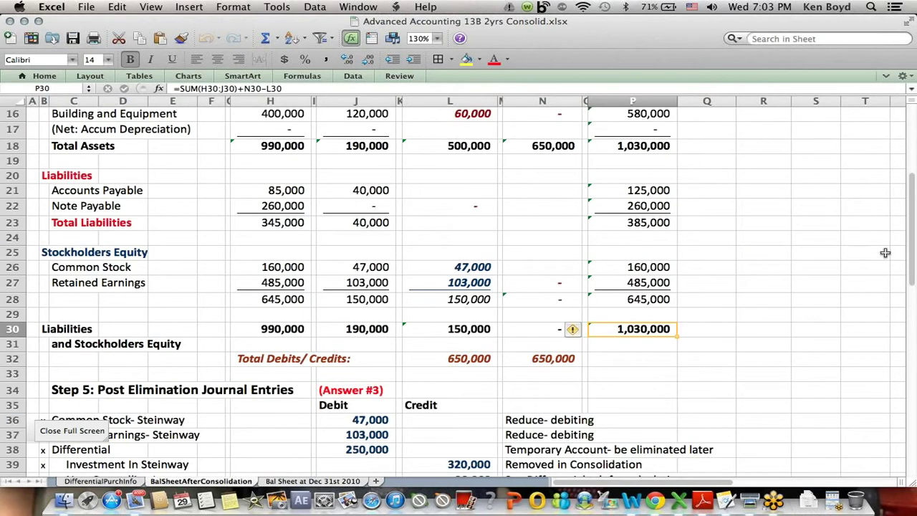
{"action": "left_click_drag", "start_coordinate": [911, 267], "coordinate": [913, 128]}
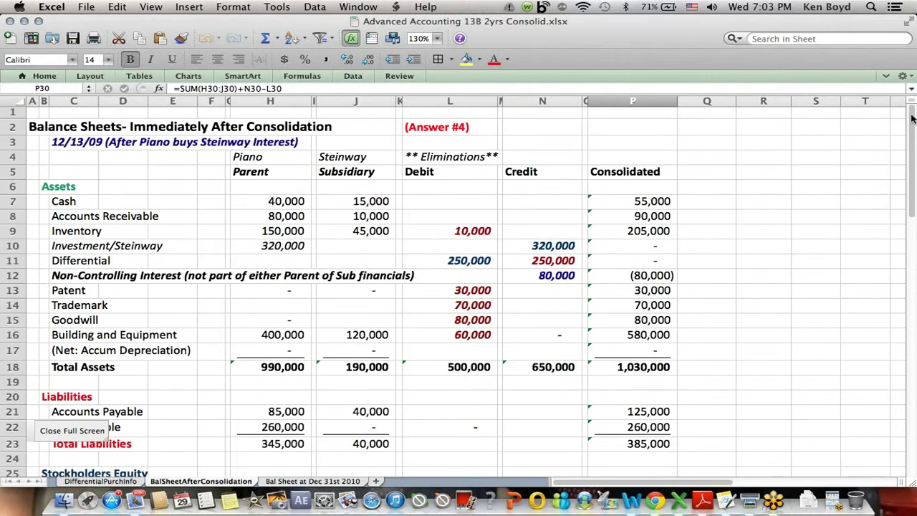
{"action": "left_click", "coordinate": [84, 482]}
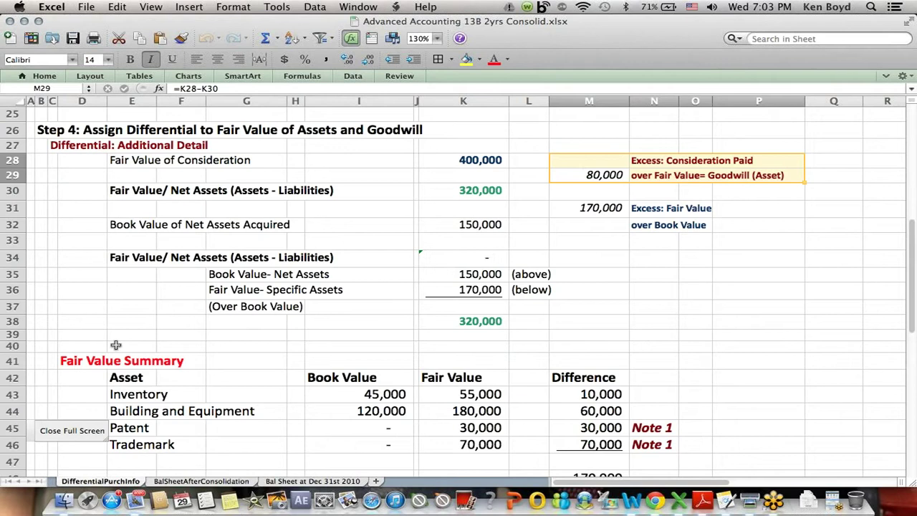
Return to the BalSheetAfterConsolidation sheet and highlight the Step 5 elimination journal entries.
{"action": "left_click", "coordinate": [175, 481]}
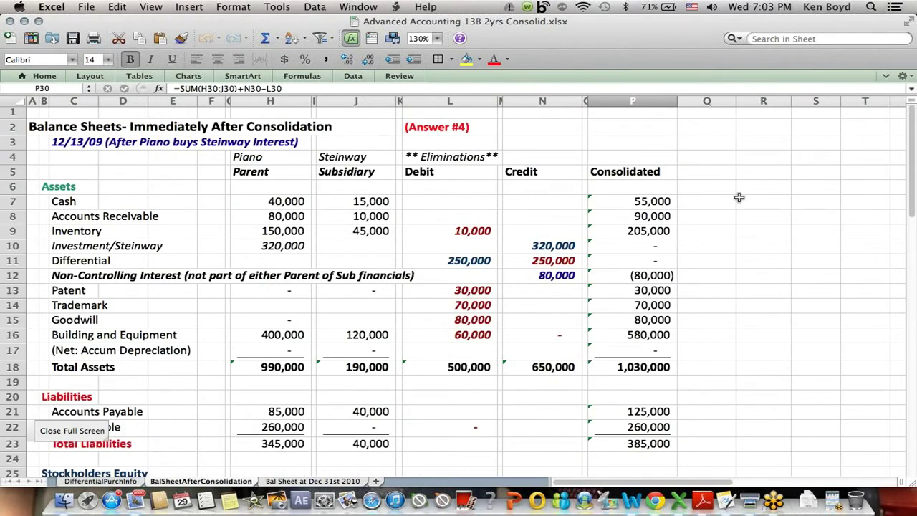
{"action": "left_click_drag", "start_coordinate": [911, 124], "coordinate": [911, 260]}
{"action": "left_click_drag", "start_coordinate": [153, 175], "coordinate": [495, 398]}
{"action": "left_click", "coordinate": [817, 267]}
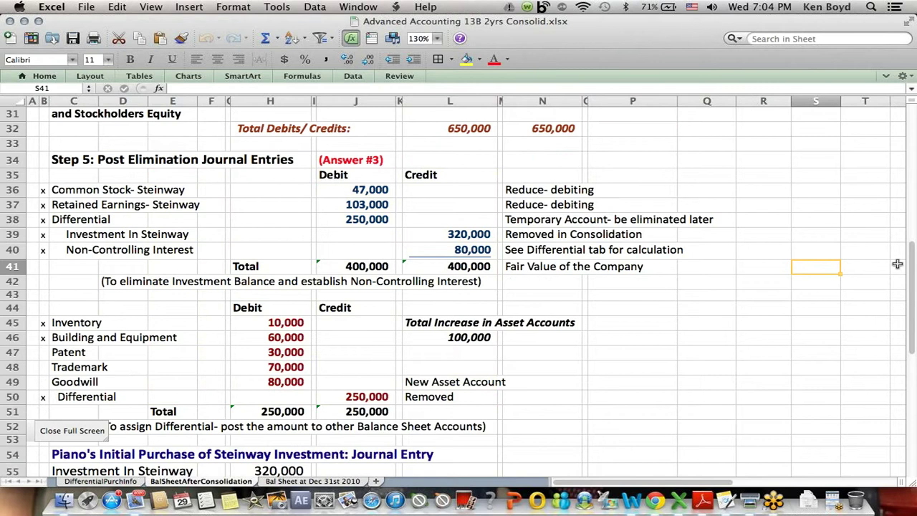
Highlight the eliminations Credit column and the Consolidated column of the balance sheet immediately after consolidation.
{"action": "left_click_drag", "start_coordinate": [909, 278], "coordinate": [908, 142]}
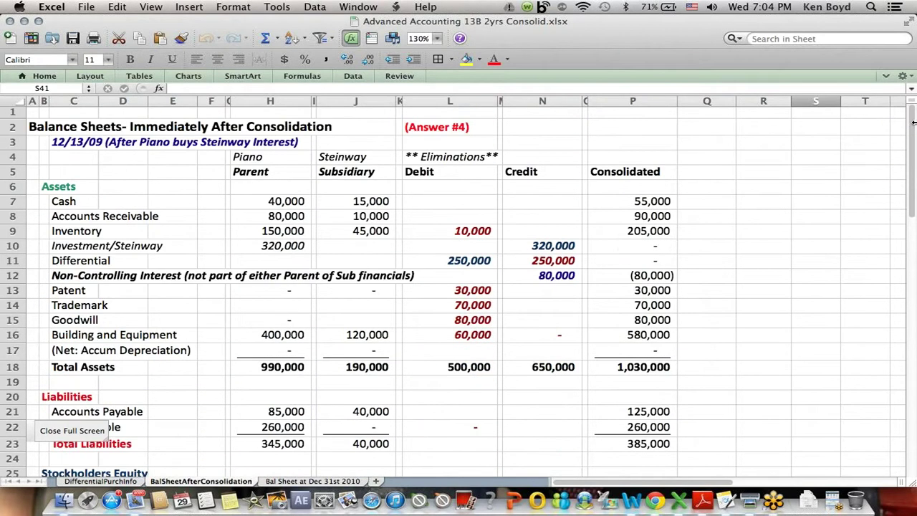
{"action": "left_click_drag", "start_coordinate": [512, 172], "coordinate": [534, 366]}
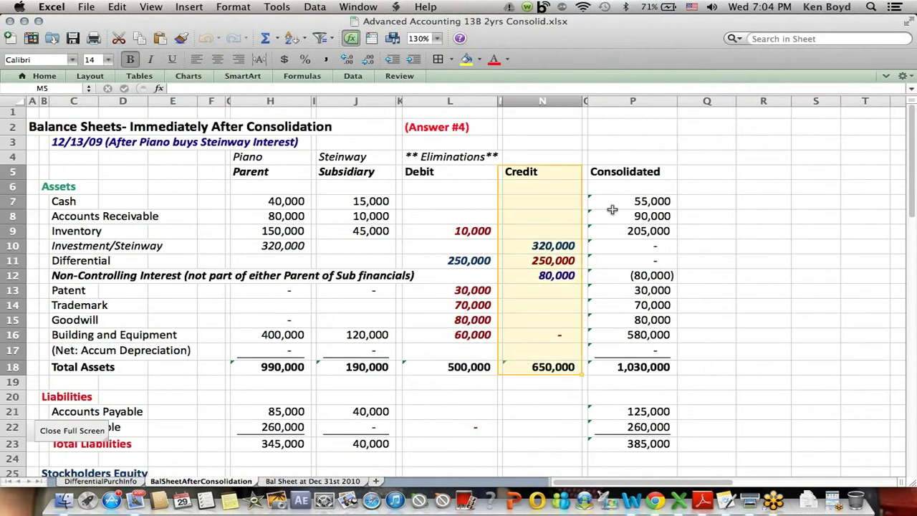
{"action": "left_click_drag", "start_coordinate": [634, 158], "coordinate": [642, 438]}
{"action": "left_click", "coordinate": [742, 354]}
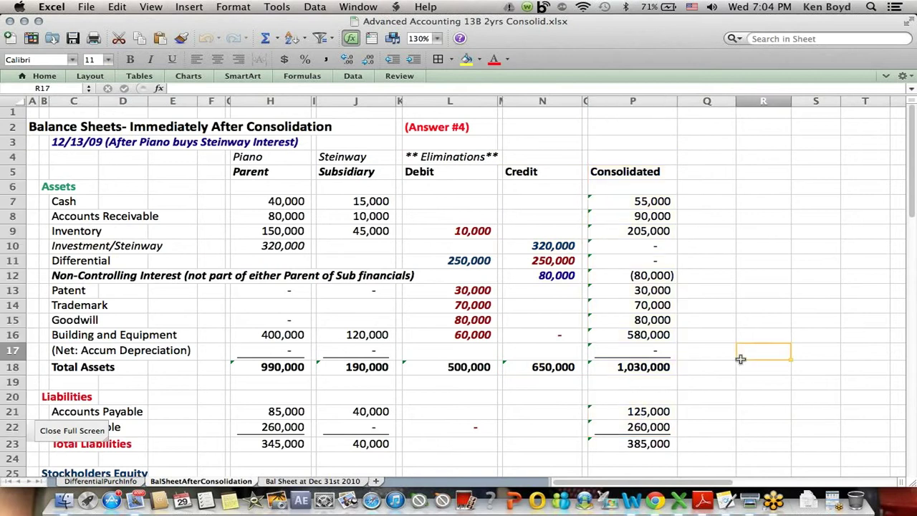
On the Bal Sheet at Dec 31st 2010 sheet, highlight the revenue and expenses in Piano's Step 1 income statement.
{"action": "left_click", "coordinate": [312, 482]}
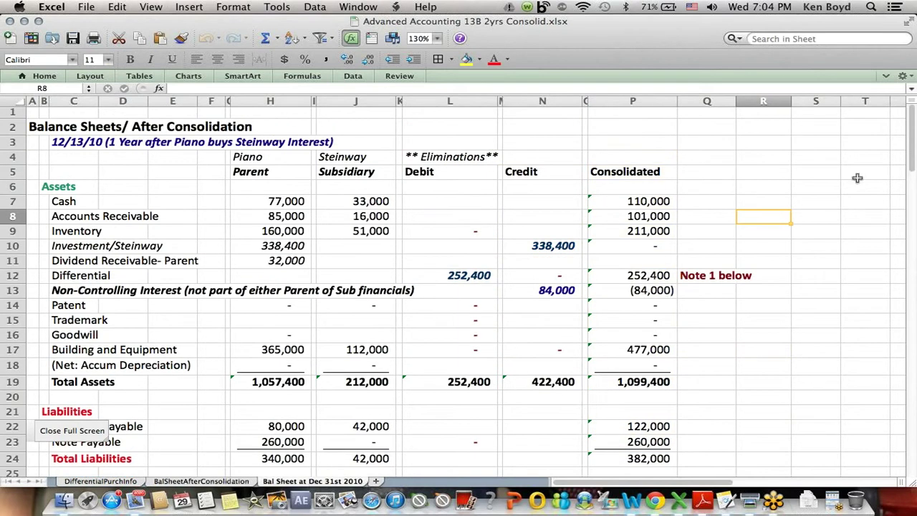
{"action": "left_click_drag", "start_coordinate": [909, 126], "coordinate": [914, 209]}
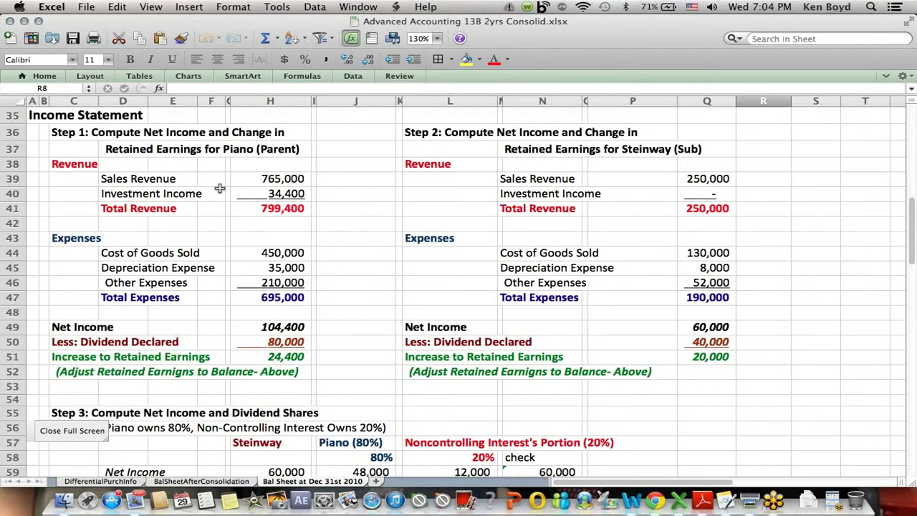
{"action": "left_click_drag", "start_coordinate": [63, 163], "coordinate": [285, 313]}
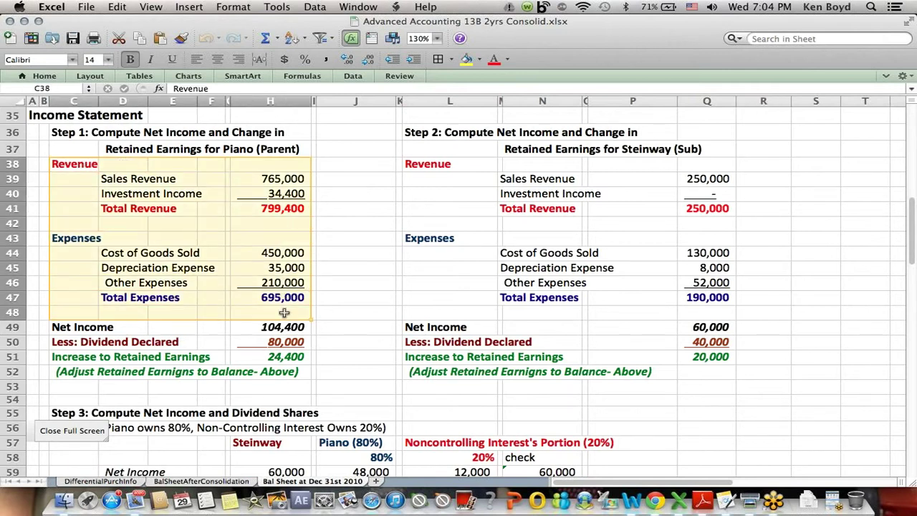
{"action": "left_click", "coordinate": [239, 156]}
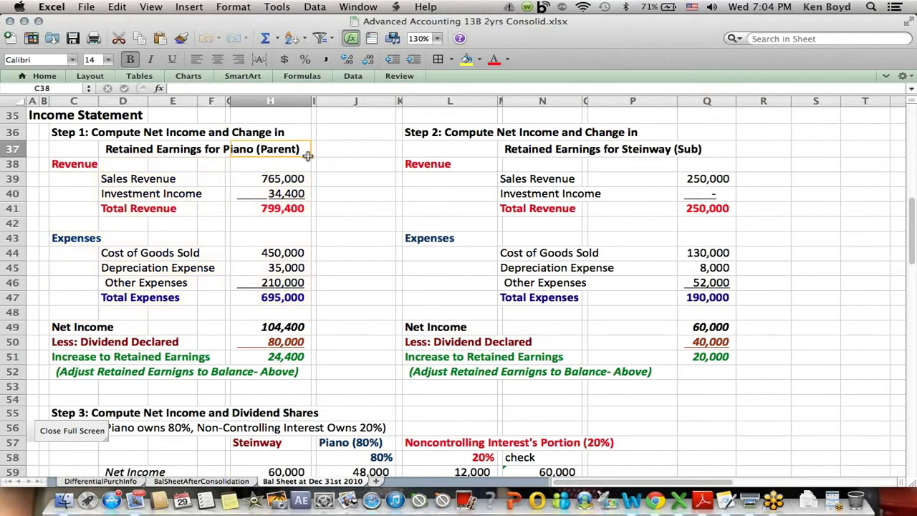
{"action": "left_click", "coordinate": [314, 303]}
Highlight Steinway's Step 2 income statement, its net income and dividend rows, and the Increase to Retained Earnings row for both companies.
{"action": "left_click_drag", "start_coordinate": [422, 167], "coordinate": [716, 342]}
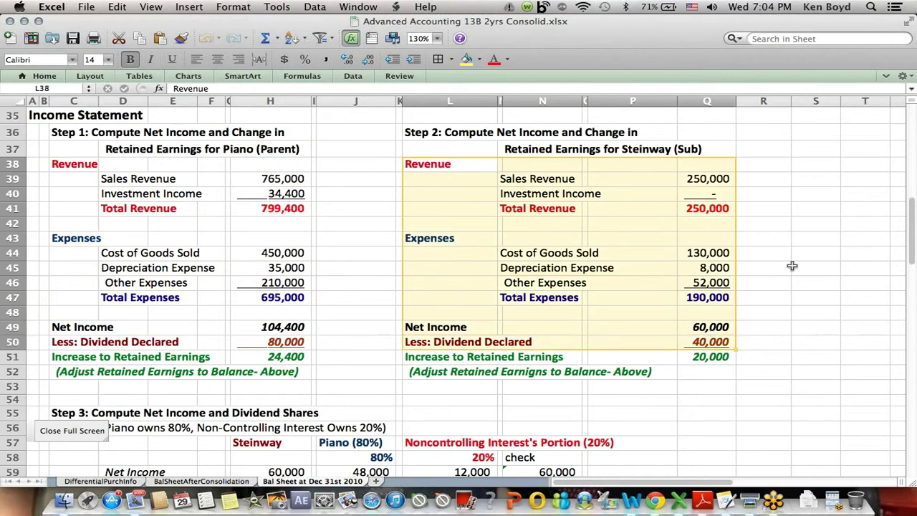
{"action": "left_click", "coordinate": [794, 267]}
{"action": "left_click_drag", "start_coordinate": [421, 325], "coordinate": [685, 341]}
{"action": "left_click", "coordinate": [740, 370]}
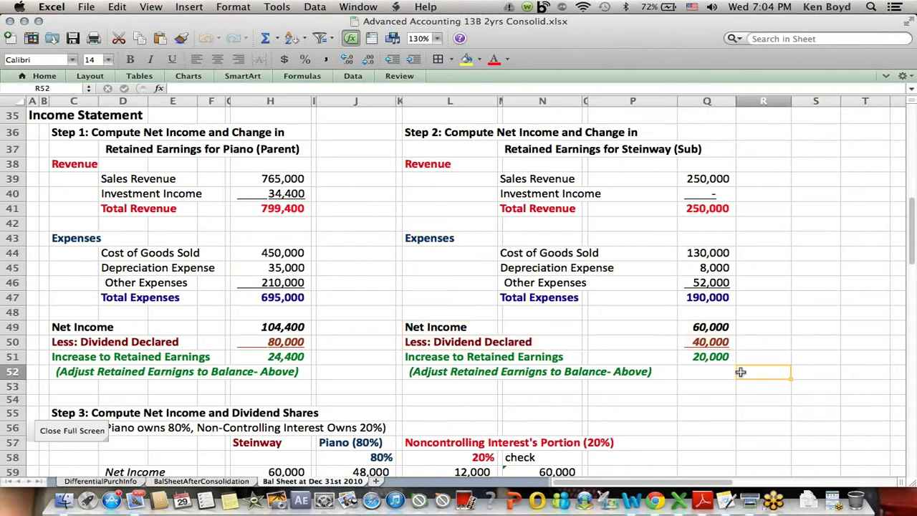
{"action": "left_click_drag", "start_coordinate": [66, 355], "coordinate": [730, 359]}
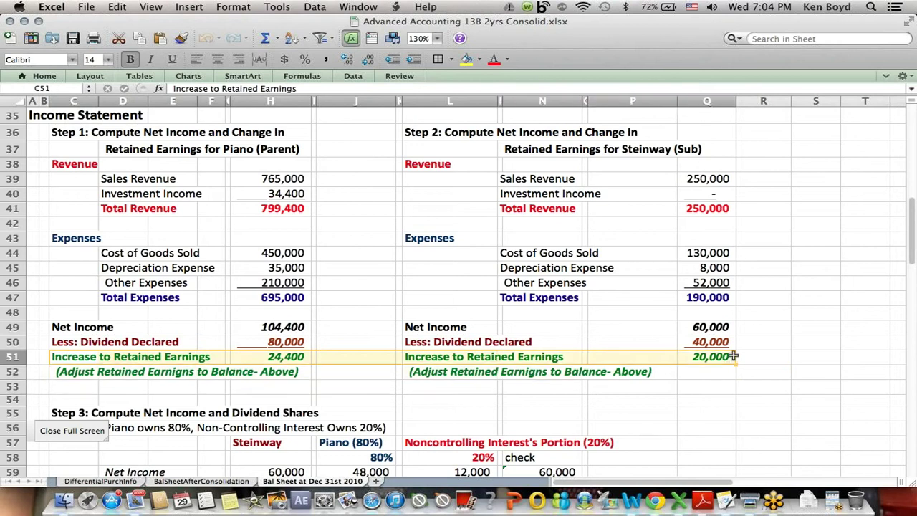
Correct the date in the balance sheet subtitle in cell C3 to 12/31/10.
{"action": "left_click_drag", "start_coordinate": [911, 249], "coordinate": [900, 137]}
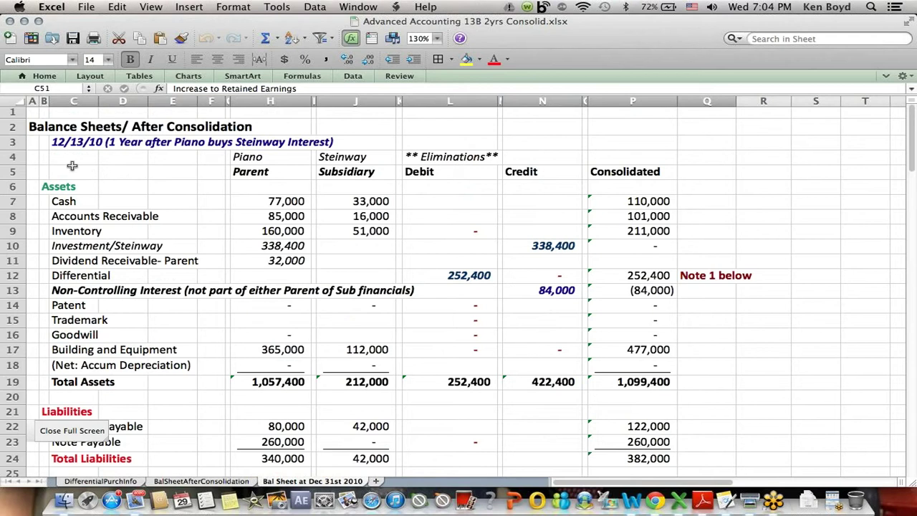
{"action": "left_click", "coordinate": [57, 141]}
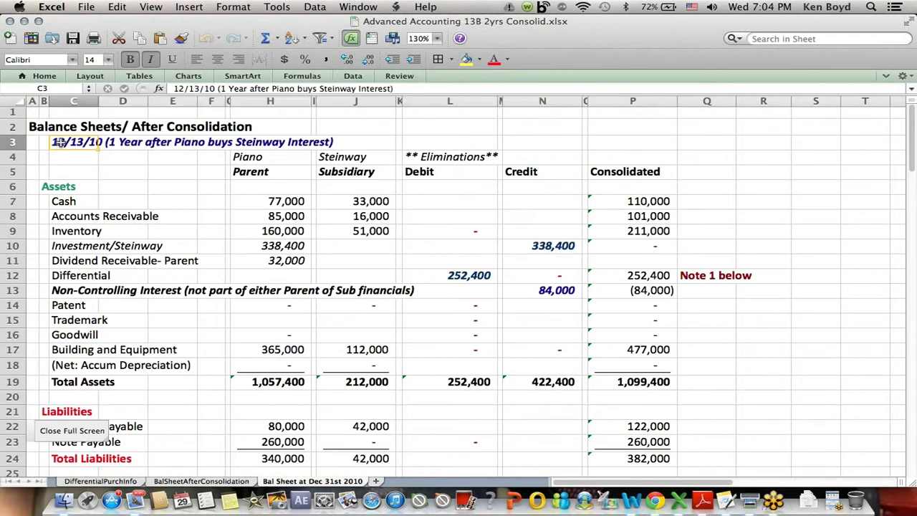
{"action": "left_click", "coordinate": [189, 88]}
{"action": "key", "text": "BackSpace"}
{"action": "key", "text": "Right"}
{"action": "type", "text": "1"}
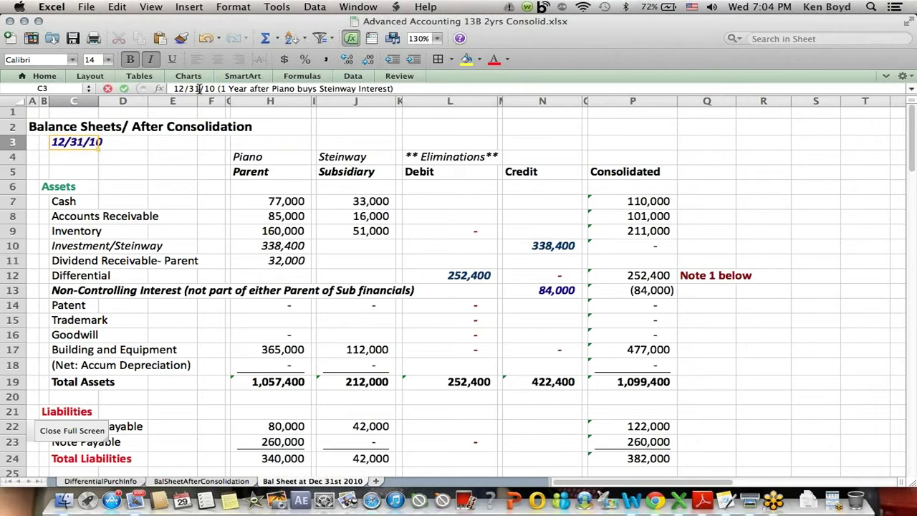
{"action": "key", "text": "Return"}
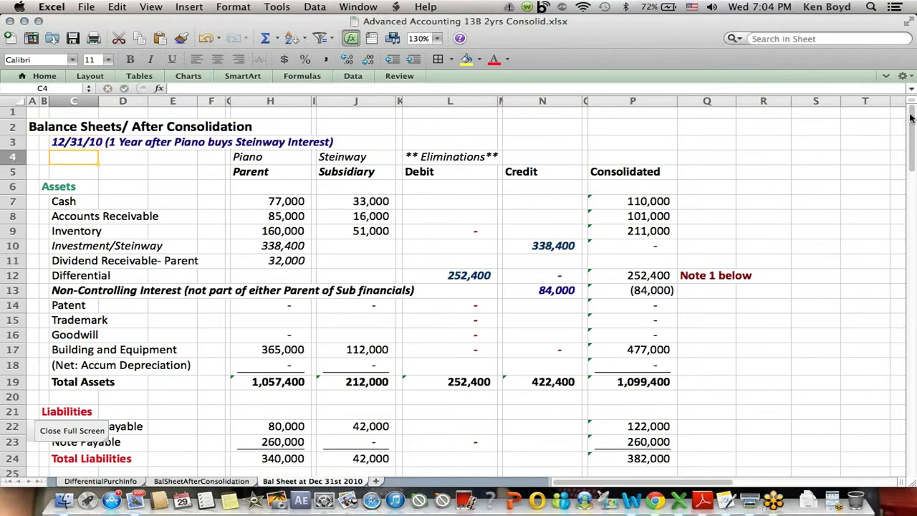
Highlight the ownership percentage note under Step 3, Compute Net Income and Dividend Shares.
{"action": "left_click_drag", "start_coordinate": [912, 114], "coordinate": [914, 257]}
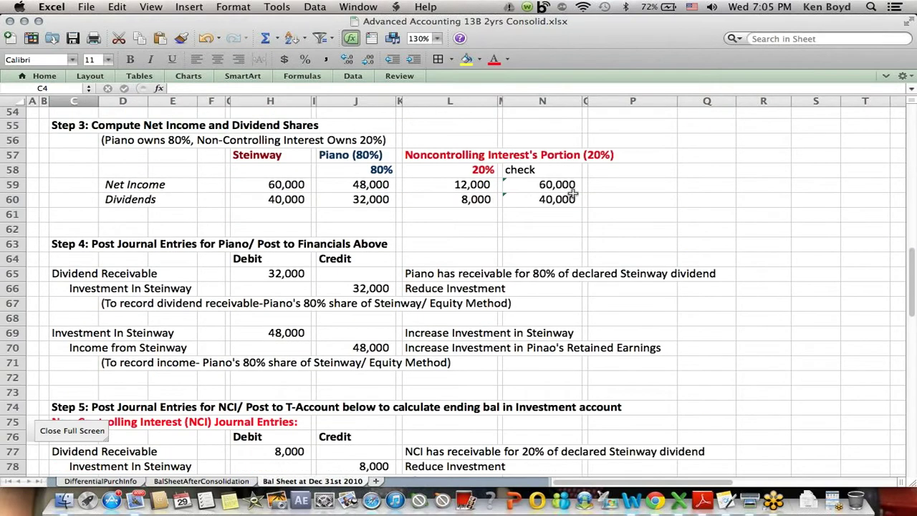
{"action": "left_click_drag", "start_coordinate": [134, 140], "coordinate": [305, 125]}
{"action": "left_click", "coordinate": [174, 174]}
{"action": "left_click_drag", "start_coordinate": [117, 138], "coordinate": [231, 141]}
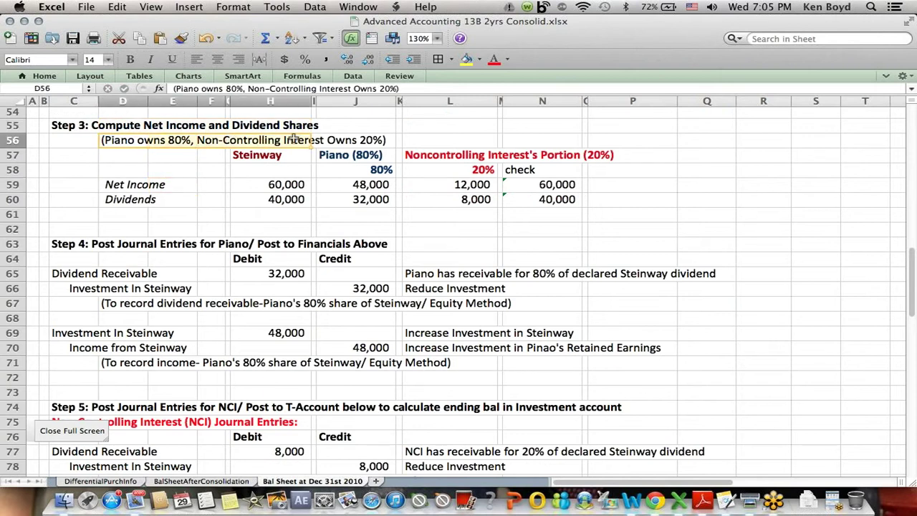
{"action": "left_click", "coordinate": [318, 138]}
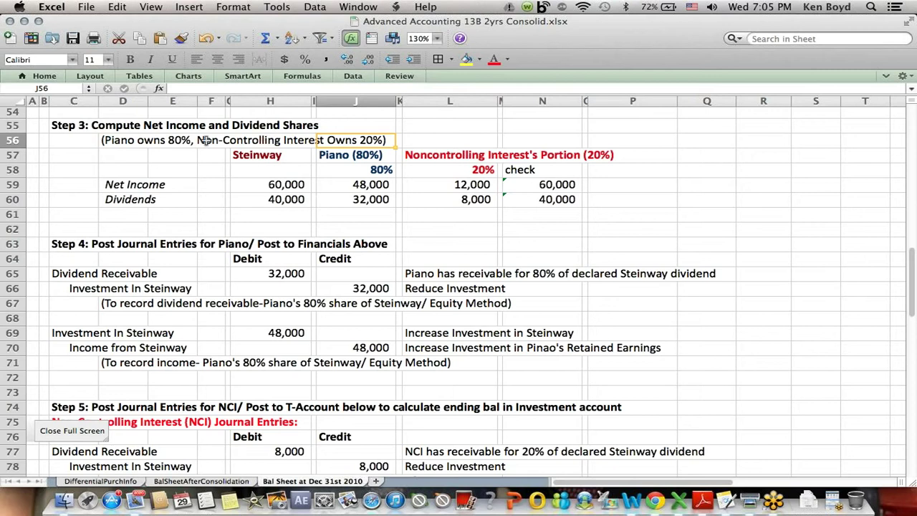
{"action": "left_click", "coordinate": [178, 158]}
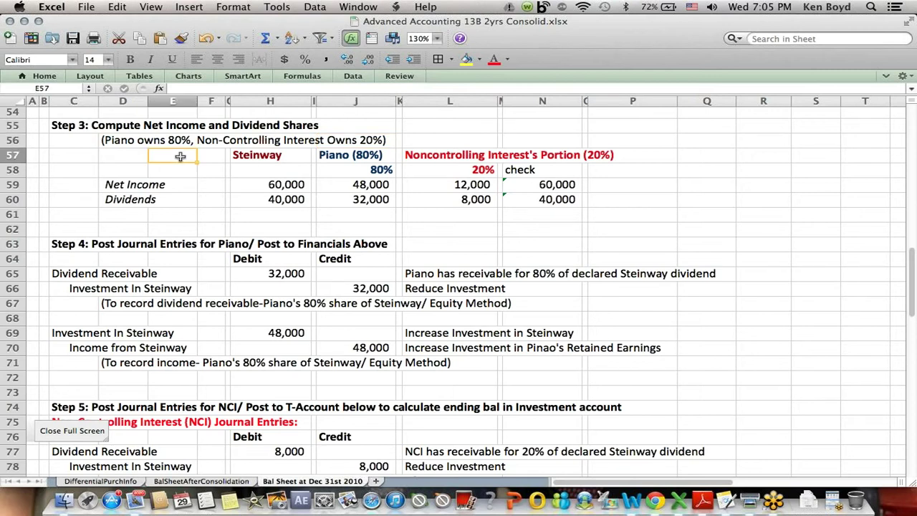
Highlight the net income and dividend figures for Steinway, Piano's 80% share and the noncontrolling interest's 20% share.
{"action": "left_click_drag", "start_coordinate": [271, 160], "coordinate": [270, 202]}
{"action": "left_click_drag", "start_coordinate": [145, 187], "coordinate": [246, 201]}
{"action": "left_click_drag", "start_coordinate": [347, 185], "coordinate": [348, 200]}
{"action": "left_click_drag", "start_coordinate": [450, 180], "coordinate": [455, 215]}
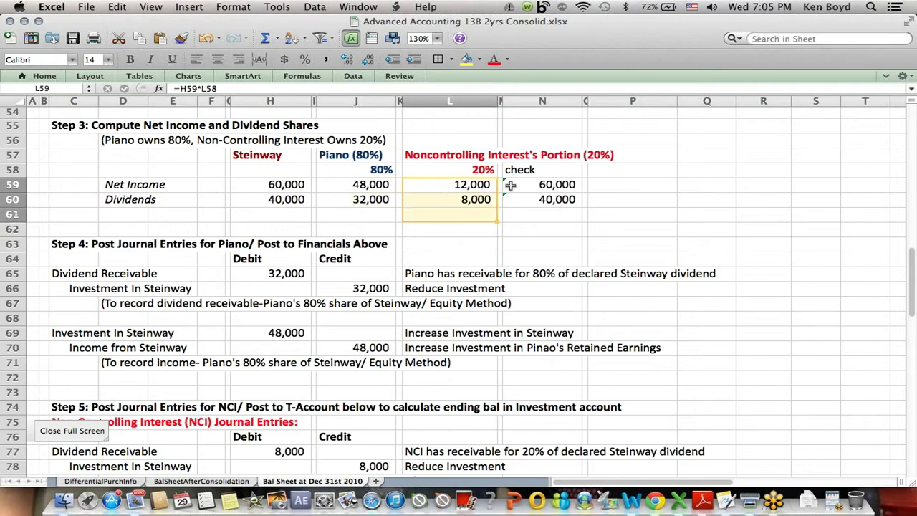
Inspect the check formula that sums the net income shares in cell N59.
{"action": "left_click", "coordinate": [531, 184]}
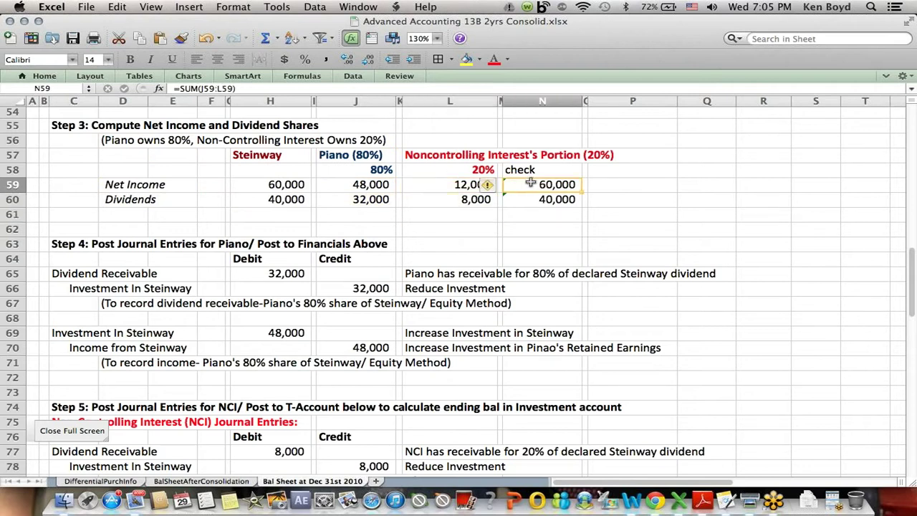
{"action": "left_click", "coordinate": [222, 88]}
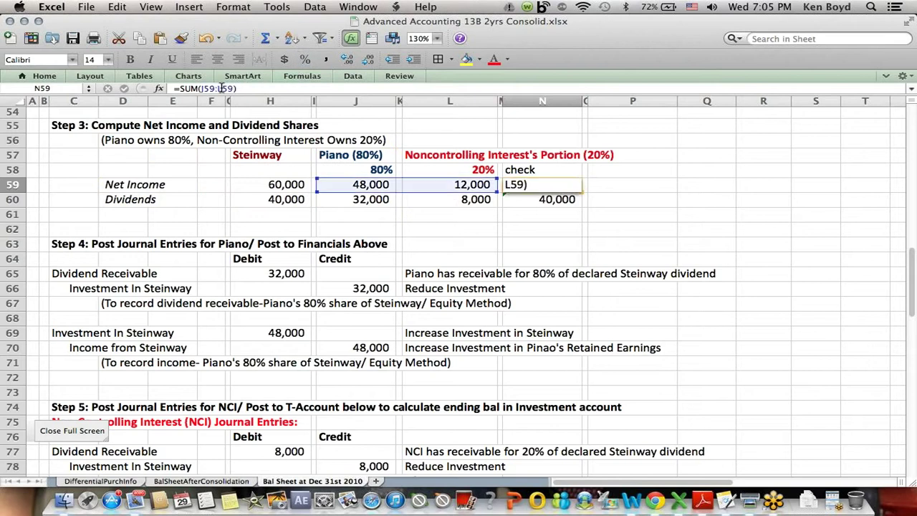
{"action": "key", "text": "Return"}
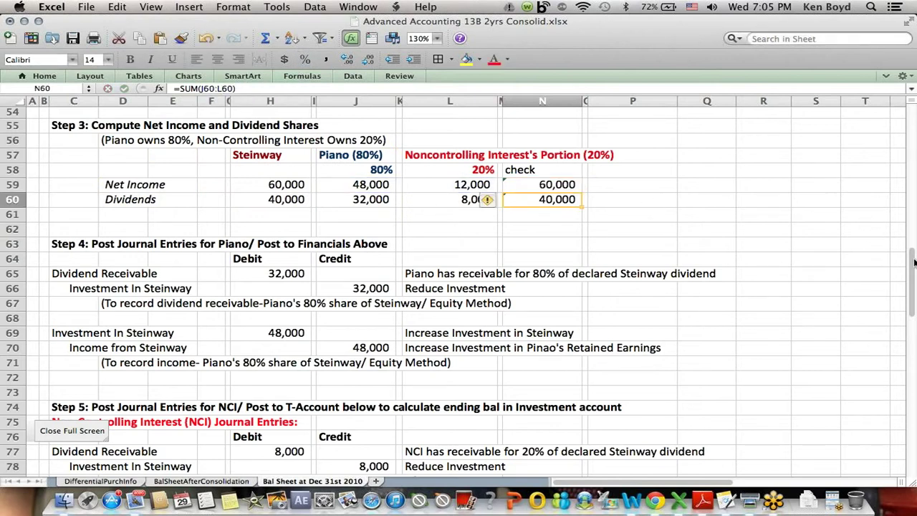
Highlight the Step 4 Dividend Receivable and Investment In Steinway journal entry lines, and inspect the debit formula in H65.
{"action": "left_click", "coordinate": [71, 270]}
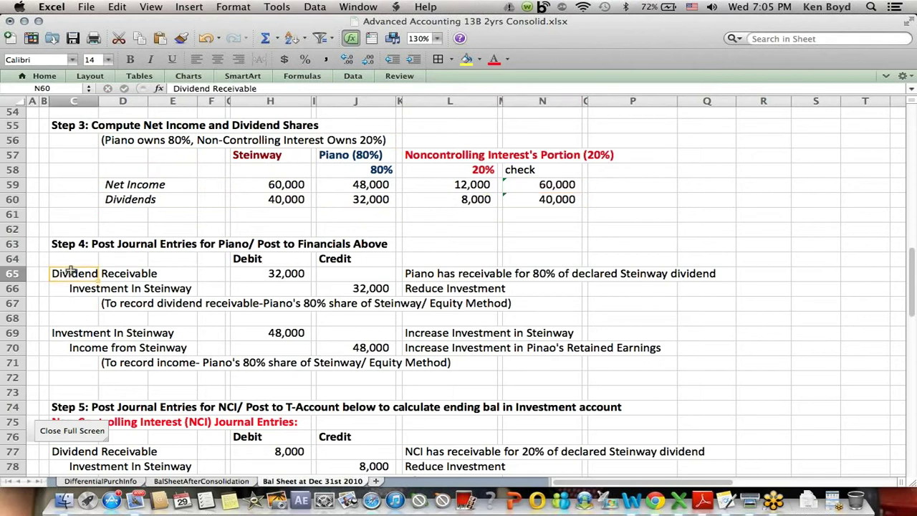
{"action": "left_click_drag", "start_coordinate": [89, 270], "coordinate": [286, 273]}
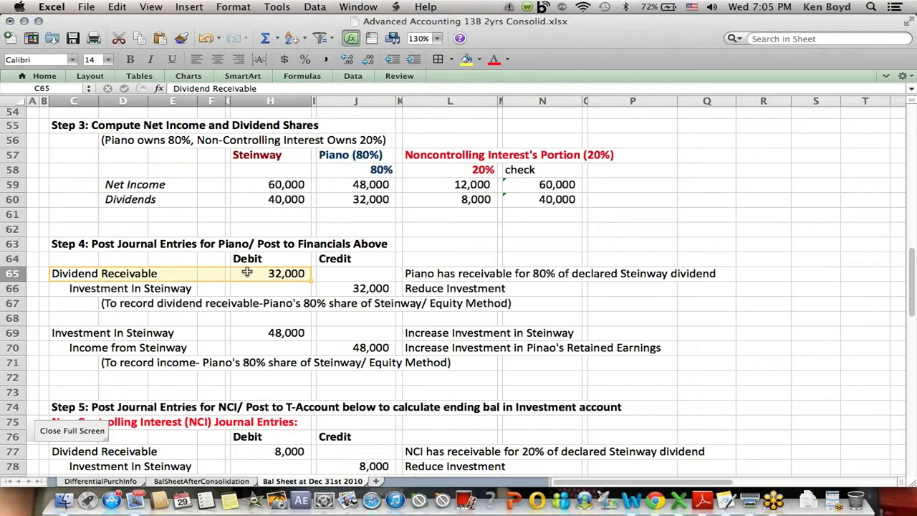
{"action": "left_click_drag", "start_coordinate": [79, 288], "coordinate": [363, 289]}
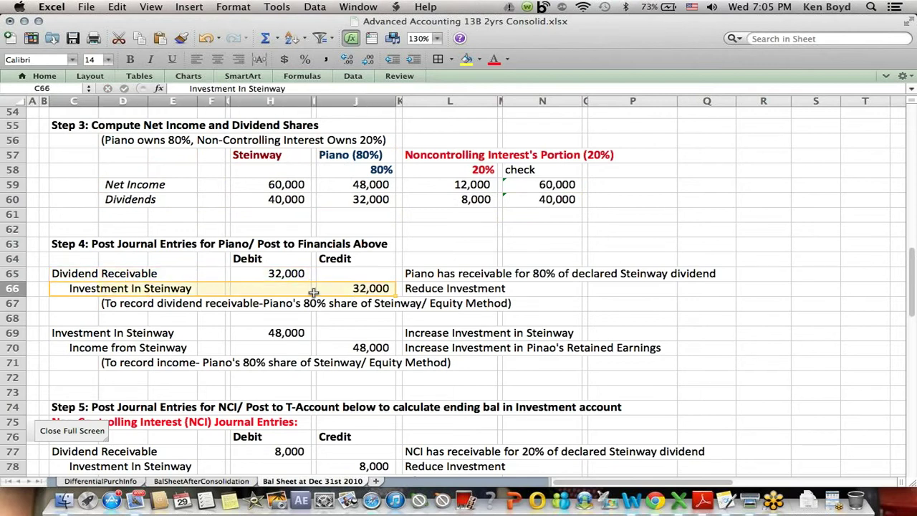
{"action": "left_click_drag", "start_coordinate": [313, 301], "coordinate": [470, 298]}
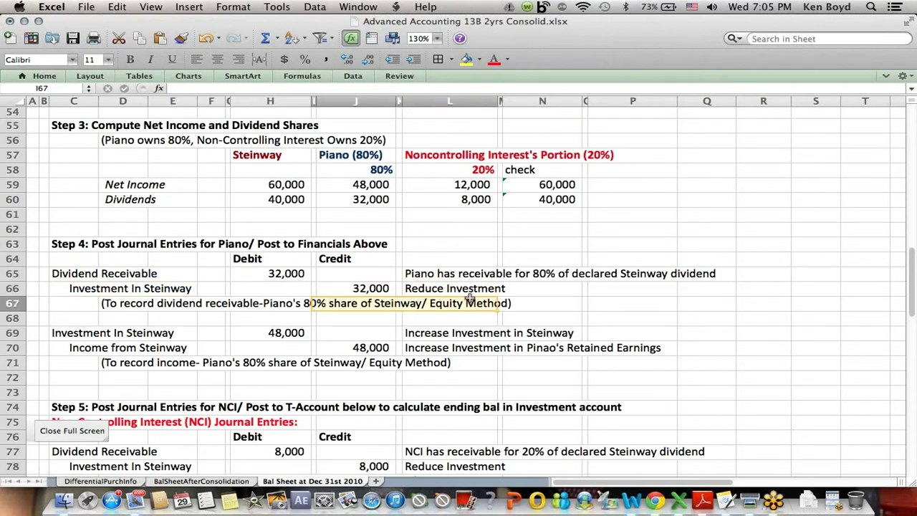
{"action": "left_click_drag", "start_coordinate": [80, 280], "coordinate": [254, 275]}
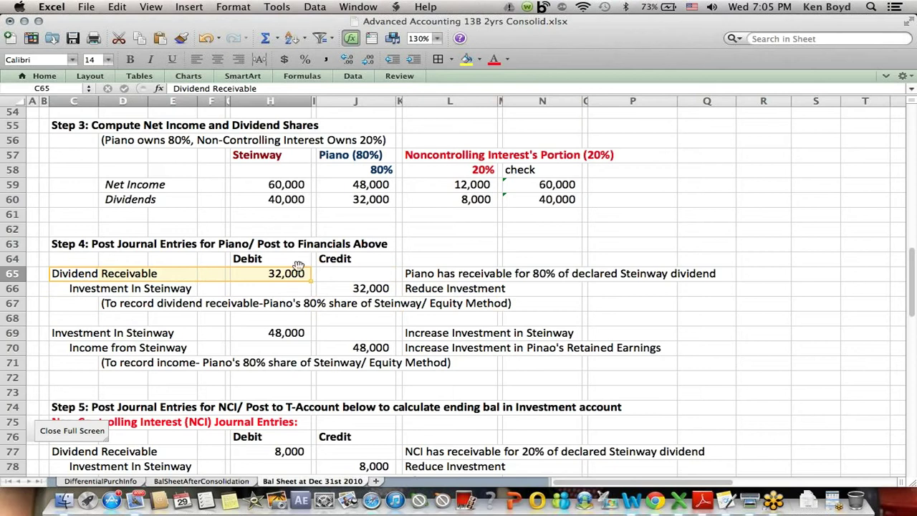
{"action": "left_click", "coordinate": [291, 273]}
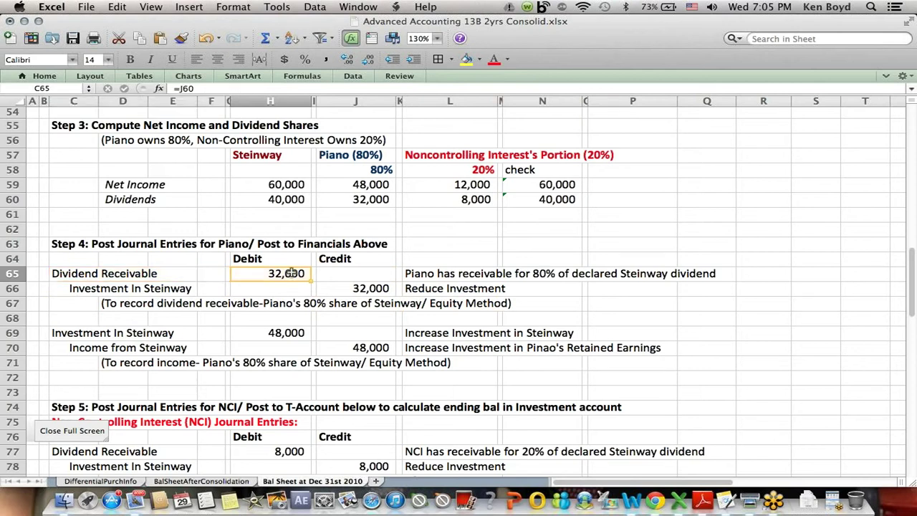
Inspect the Step 4 debit formulas for Dividend Receivable in H65 and Investment In Steinway in H69.
{"action": "left_click", "coordinate": [185, 88]}
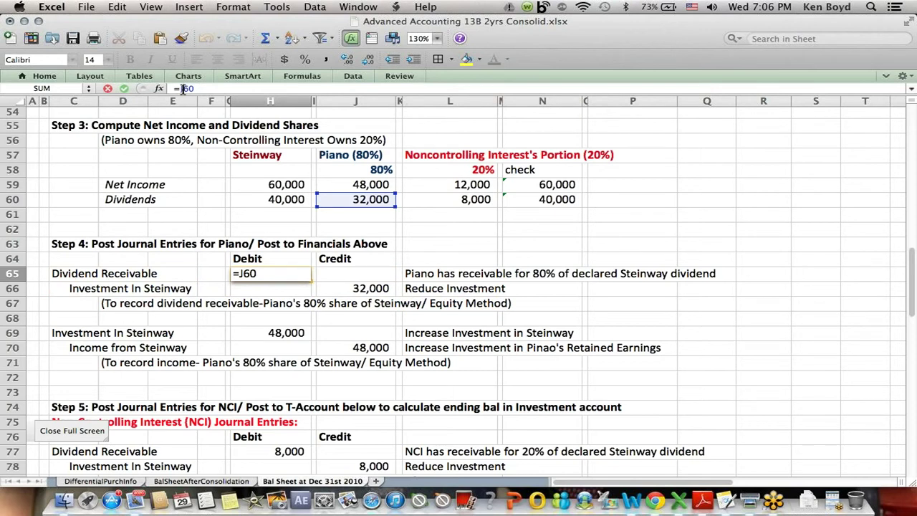
{"action": "key", "text": "Return"}
{"action": "key", "text": "Down"}
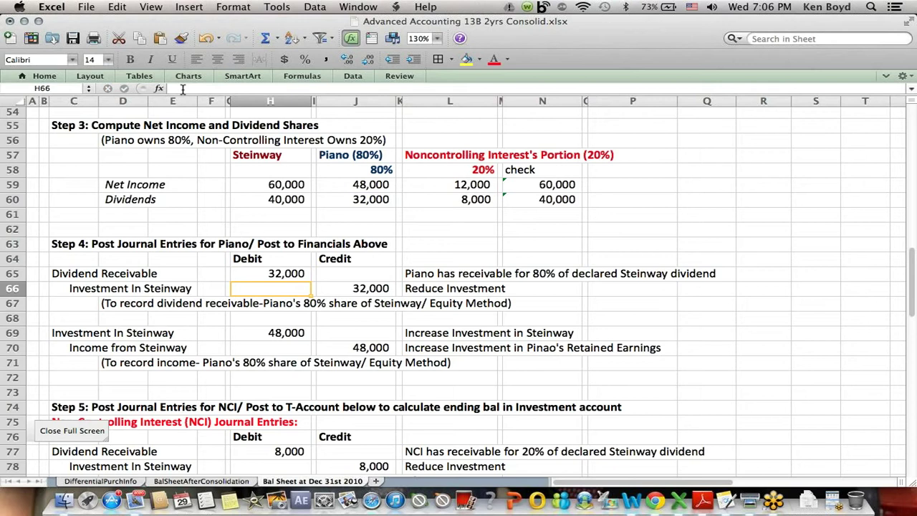
{"action": "left_click", "coordinate": [268, 331]}
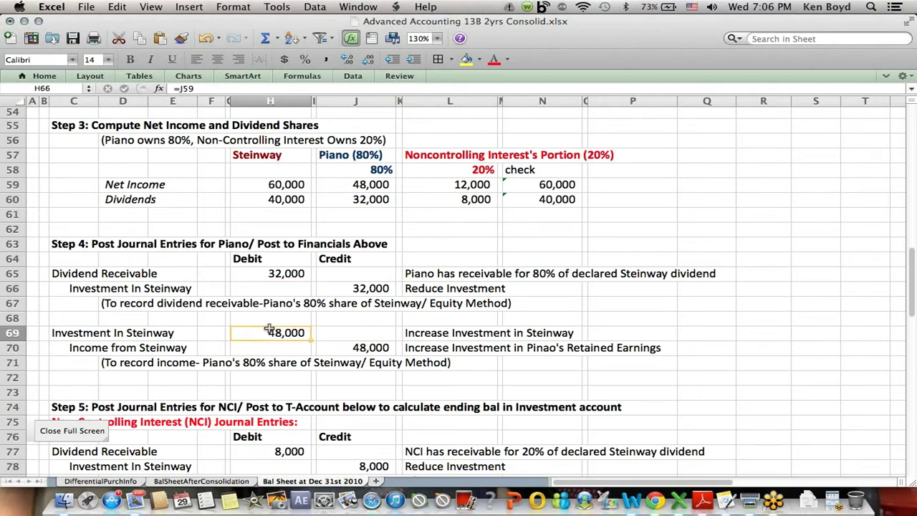
{"action": "left_click", "coordinate": [183, 87]}
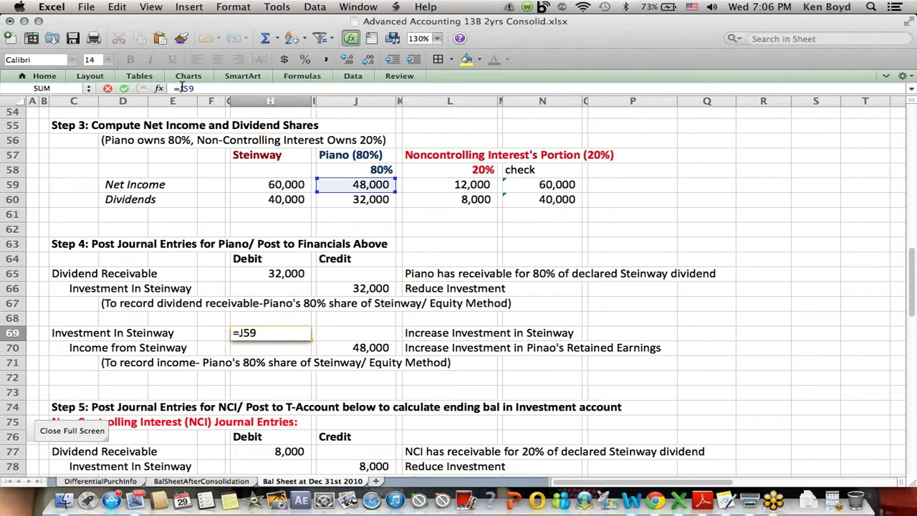
{"action": "key", "text": "Return"}
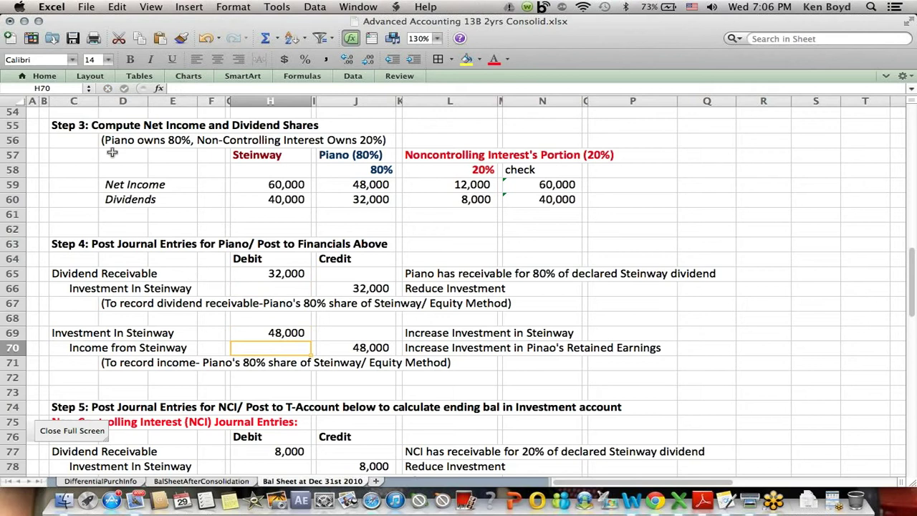
Highlight the Investment In Steinway debit and Income from Steinway credit lines of the Step 4 income entry, along with their explanations.
{"action": "left_click_drag", "start_coordinate": [72, 332], "coordinate": [283, 318]}
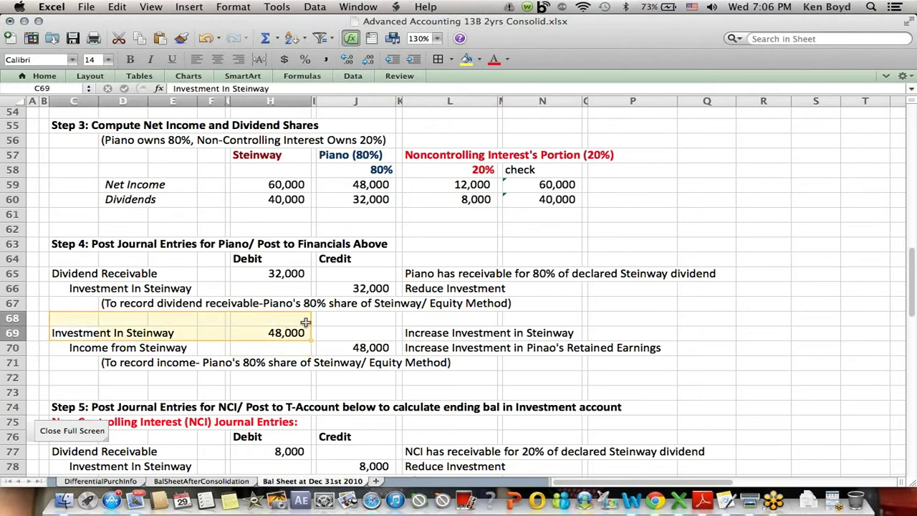
{"action": "left_click", "coordinate": [430, 335]}
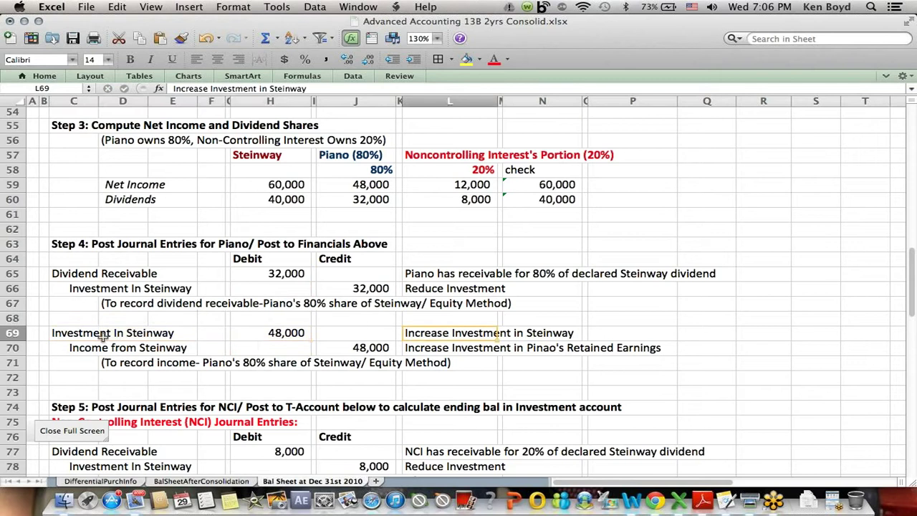
{"action": "left_click_drag", "start_coordinate": [85, 347], "coordinate": [506, 348]}
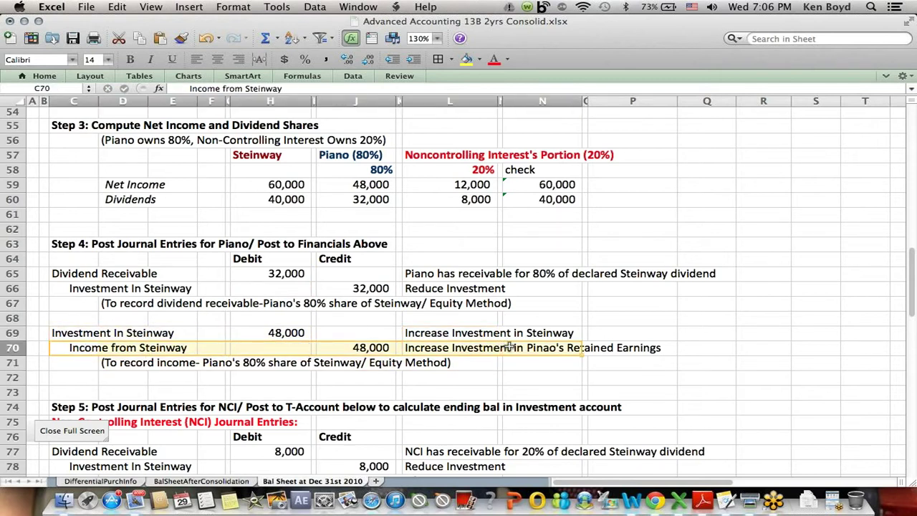
{"action": "left_click", "coordinate": [419, 335]}
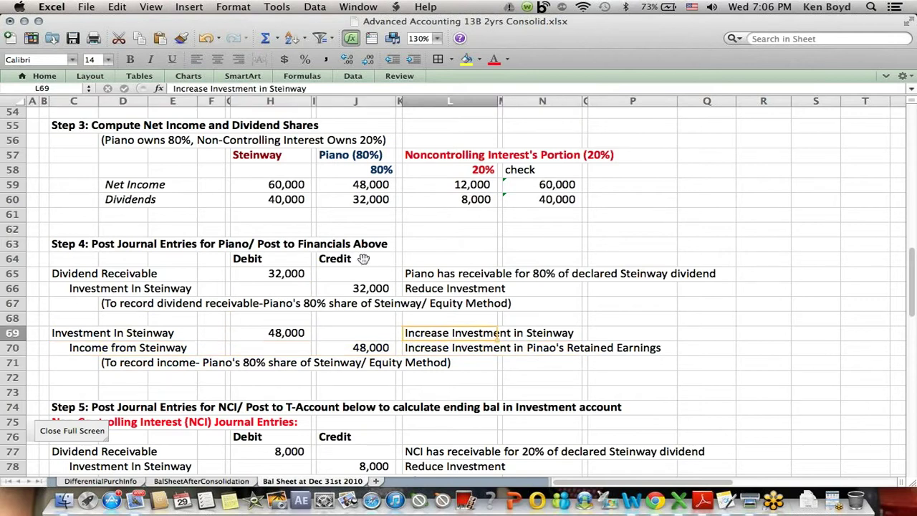
Correct the misspelled company name in L70 so the explanation reads "Increase Investment in Piano's Retained Earnings".
{"action": "left_click", "coordinate": [413, 351]}
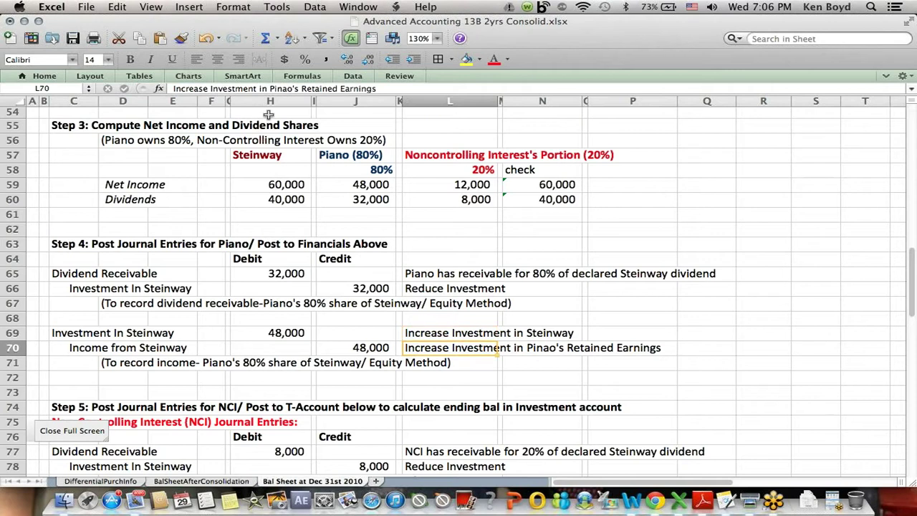
{"action": "left_click", "coordinate": [278, 88]}
{"action": "type", "text": "a"}
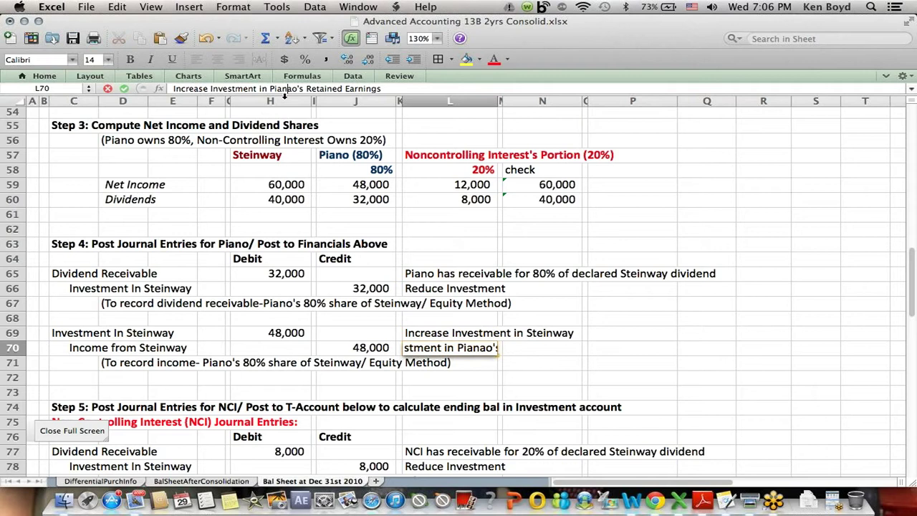
{"action": "key", "text": "BackSpace"}
{"action": "key", "text": "Return"}
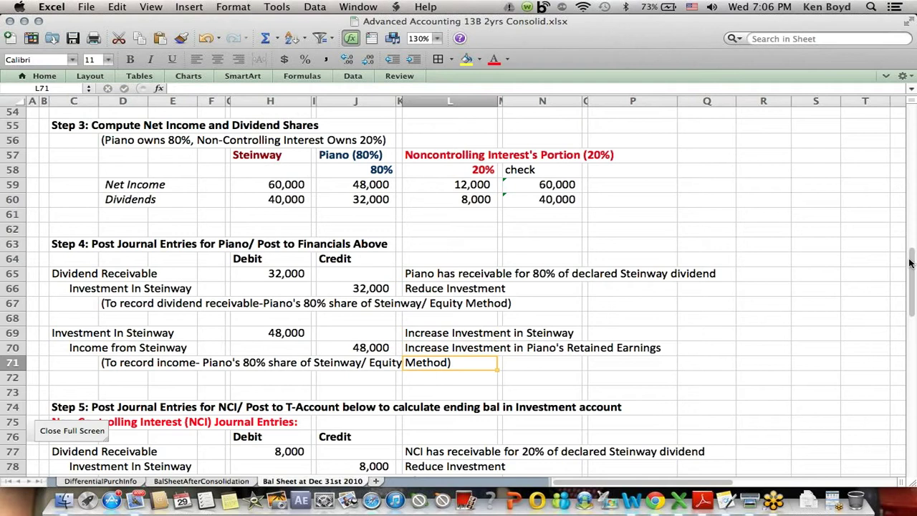
Highlight the full block of Step 4 journal entries for Piano and review the financial statements above it.
{"action": "left_click_drag", "start_coordinate": [69, 254], "coordinate": [545, 367]}
{"action": "scroll", "coordinate": [908, 270], "scroll_direction": "up", "scroll_amount": 8}
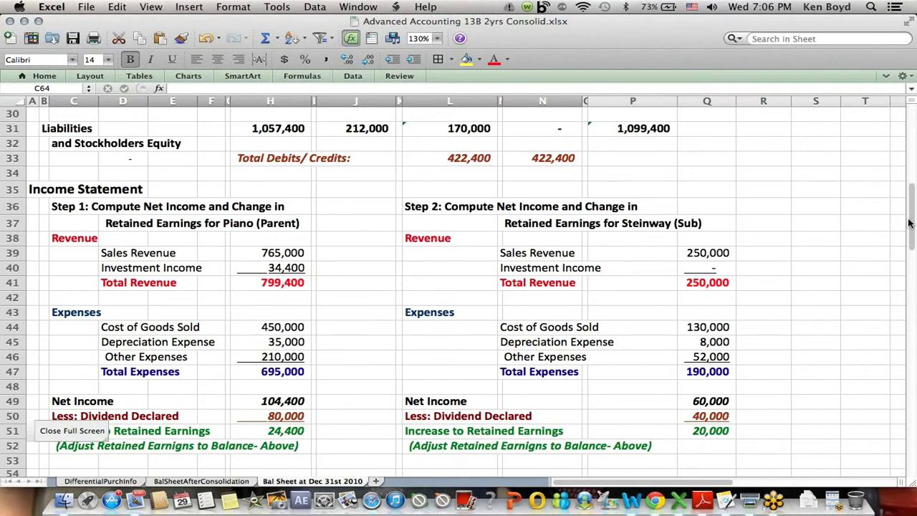
{"action": "scroll", "coordinate": [907, 236], "scroll_direction": "down", "scroll_amount": 11}
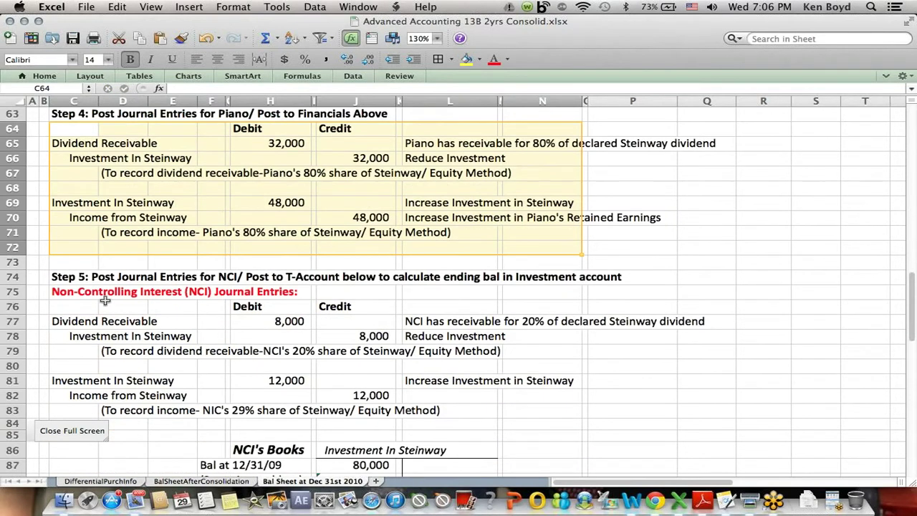
Highlight the Step 5 noncontrolling interest journal entries, first as a block and separately for the dividend and income entries.
{"action": "left_click_drag", "start_coordinate": [91, 294], "coordinate": [577, 436]}
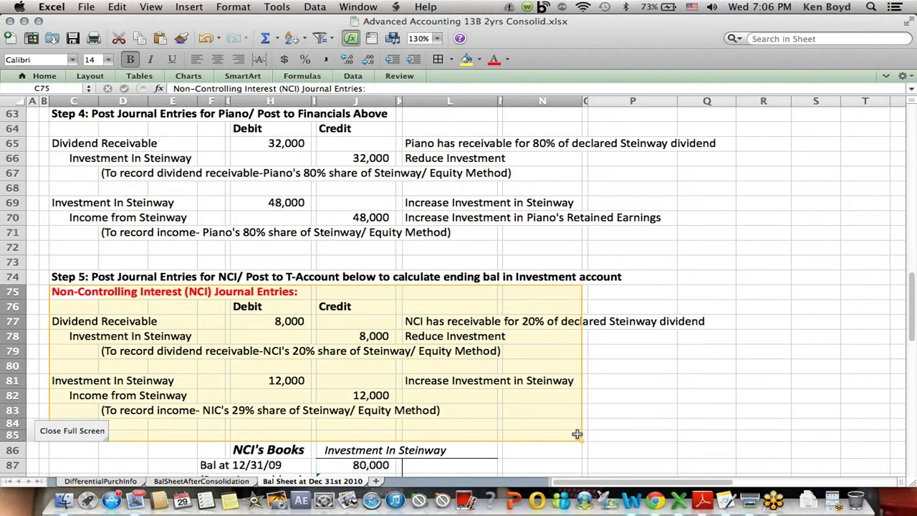
{"action": "left_click", "coordinate": [93, 322]}
{"action": "left_click_drag", "start_coordinate": [375, 322], "coordinate": [402, 334]}
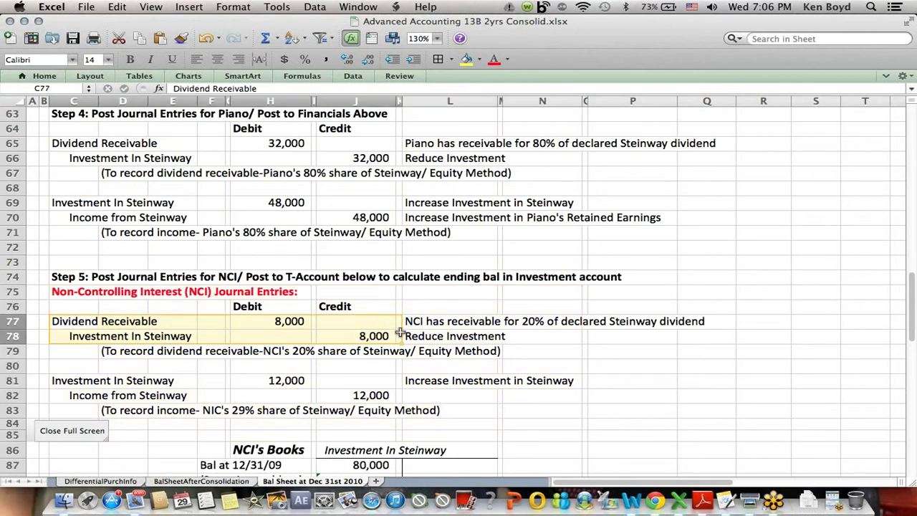
{"action": "left_click", "coordinate": [787, 347]}
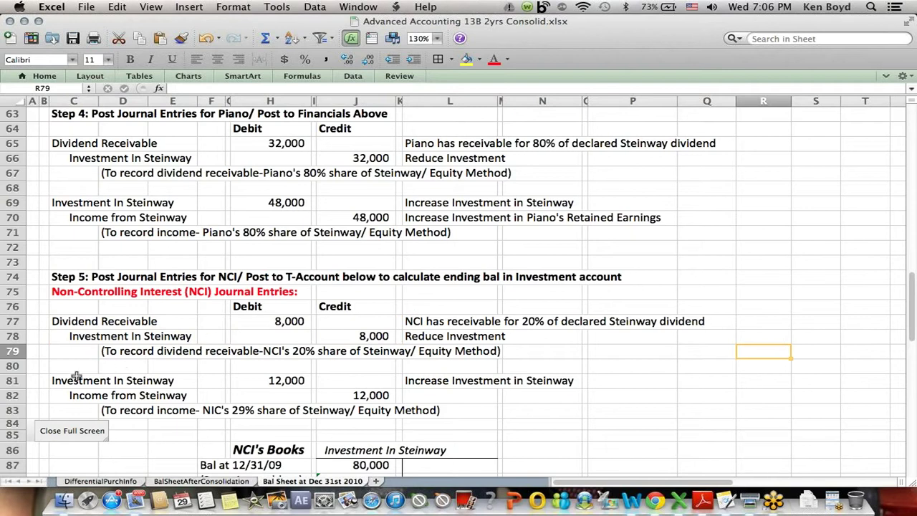
{"action": "left_click_drag", "start_coordinate": [56, 379], "coordinate": [246, 378]}
{"action": "left_click_drag", "start_coordinate": [111, 395], "coordinate": [500, 404]}
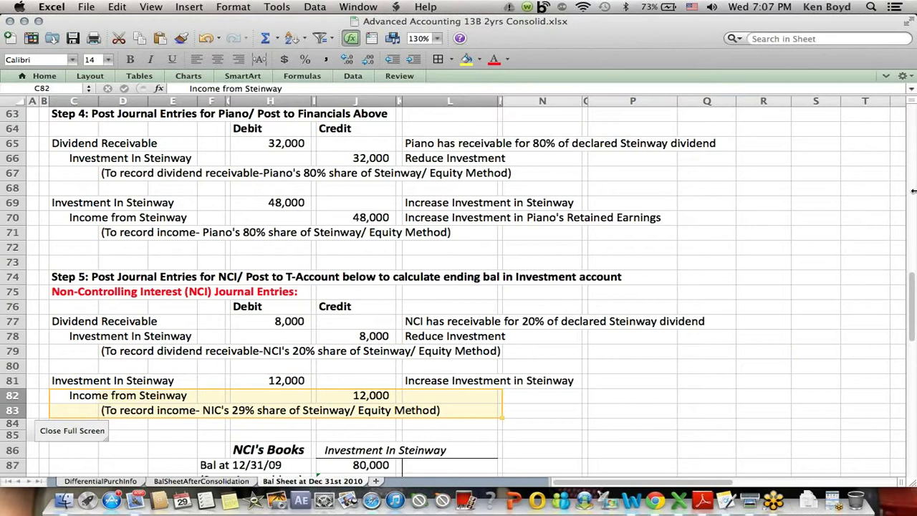
Highlight the NCI's Books T-account for Investment In Steinway and its opening balance at 12/31/09.
{"action": "scroll", "coordinate": [912, 291], "scroll_direction": "down", "scroll_amount": 6}
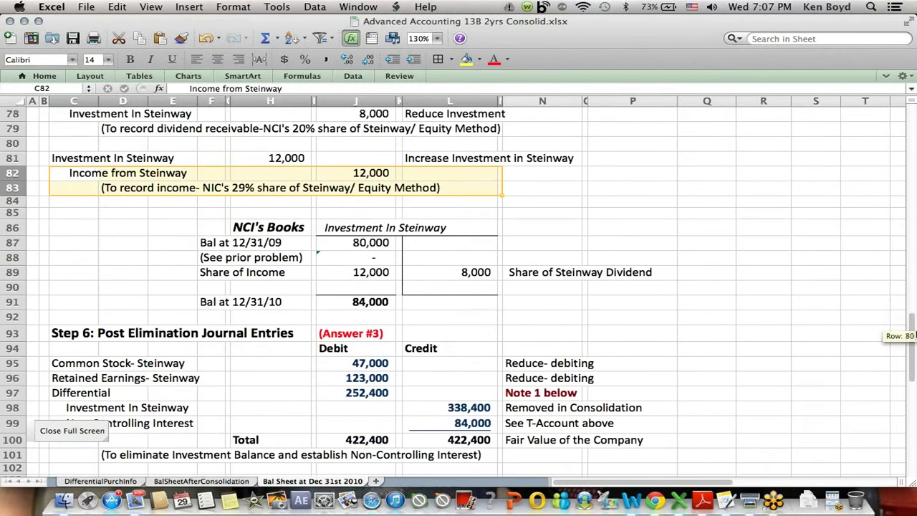
{"action": "left_click_drag", "start_coordinate": [213, 194], "coordinate": [672, 285]}
{"action": "scroll", "coordinate": [913, 342], "scroll_direction": "up", "scroll_amount": 4}
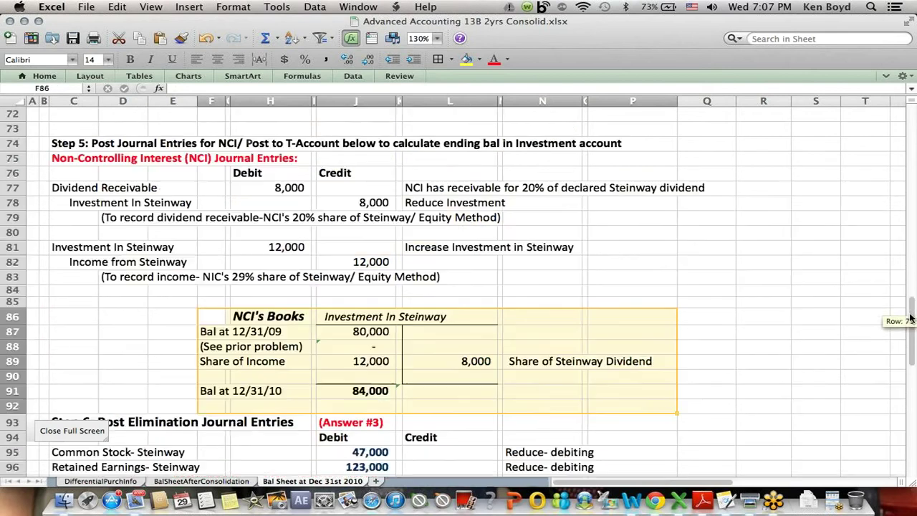
{"action": "left_click_drag", "start_coordinate": [211, 376], "coordinate": [342, 380]}
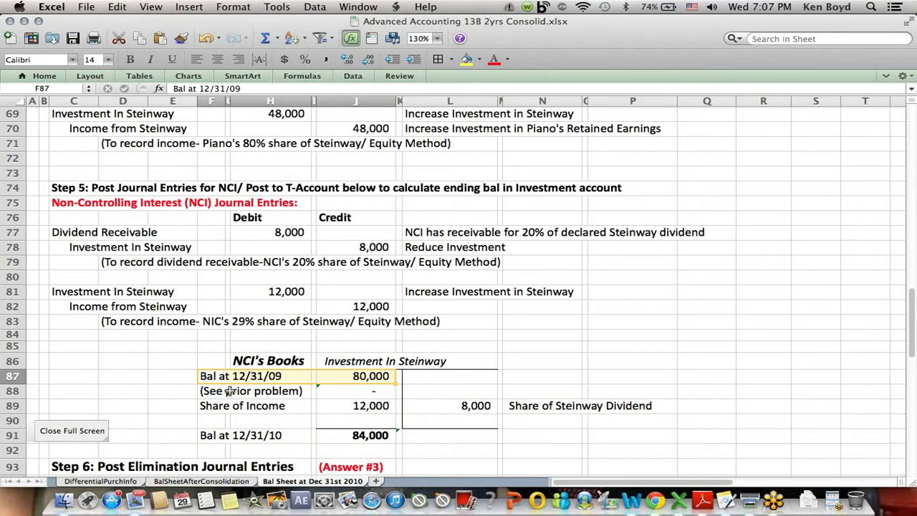
Match the T-account's income and dividend shares to their Step 5 journal entries, and highlight the ending balance at 12/31/10.
{"action": "left_click_drag", "start_coordinate": [210, 405], "coordinate": [353, 405]}
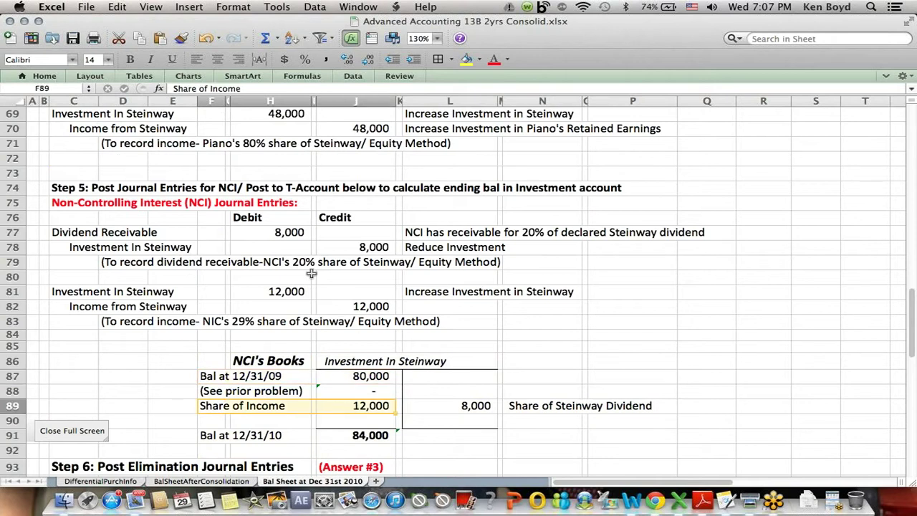
{"action": "left_click_drag", "start_coordinate": [283, 291], "coordinate": [42, 292]}
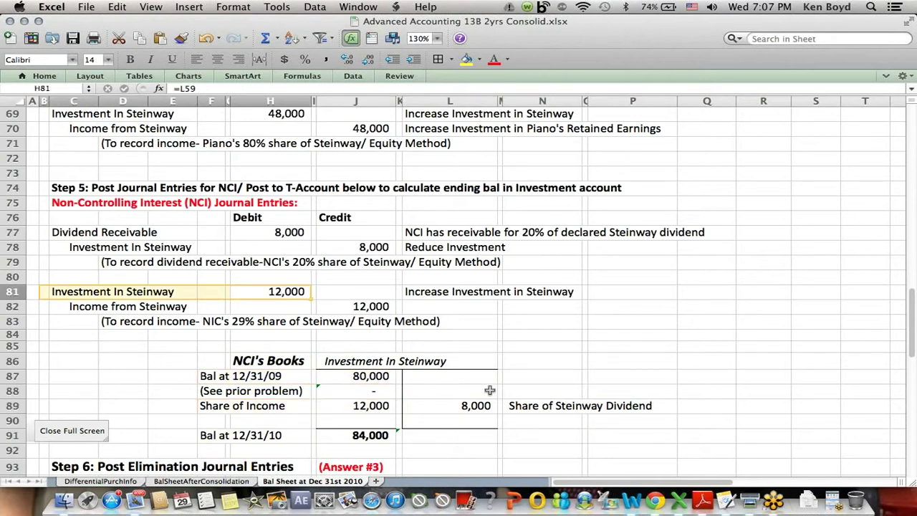
{"action": "left_click_drag", "start_coordinate": [477, 406], "coordinate": [566, 407]}
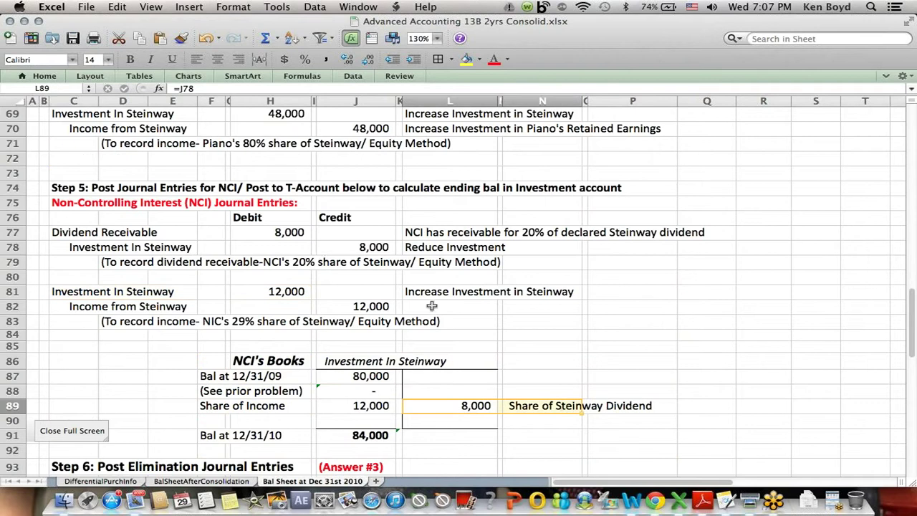
{"action": "left_click_drag", "start_coordinate": [366, 249], "coordinate": [46, 246]}
{"action": "left_click_drag", "start_coordinate": [233, 438], "coordinate": [393, 435]}
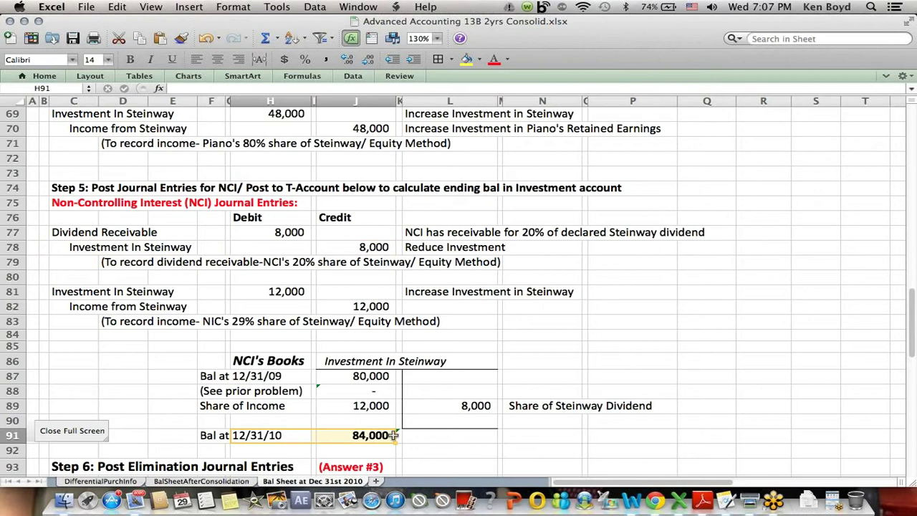
{"action": "left_click", "coordinate": [842, 324]}
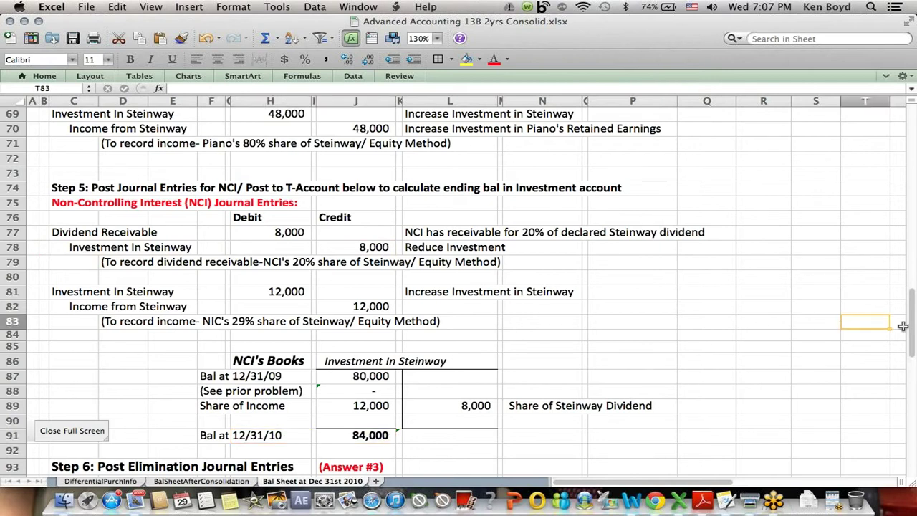
Examine the Non-Controlling Interest row of the consolidated balance sheet, covering its label, the eliminations credit and the consolidated amount.
{"action": "left_click_drag", "start_coordinate": [913, 330], "coordinate": [913, 142]}
{"action": "left_click", "coordinate": [534, 290]}
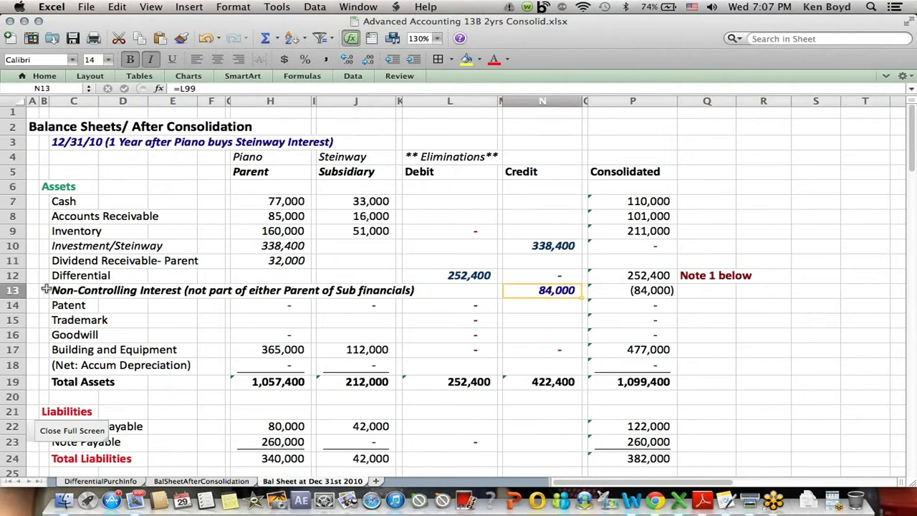
{"action": "left_click", "coordinate": [69, 293]}
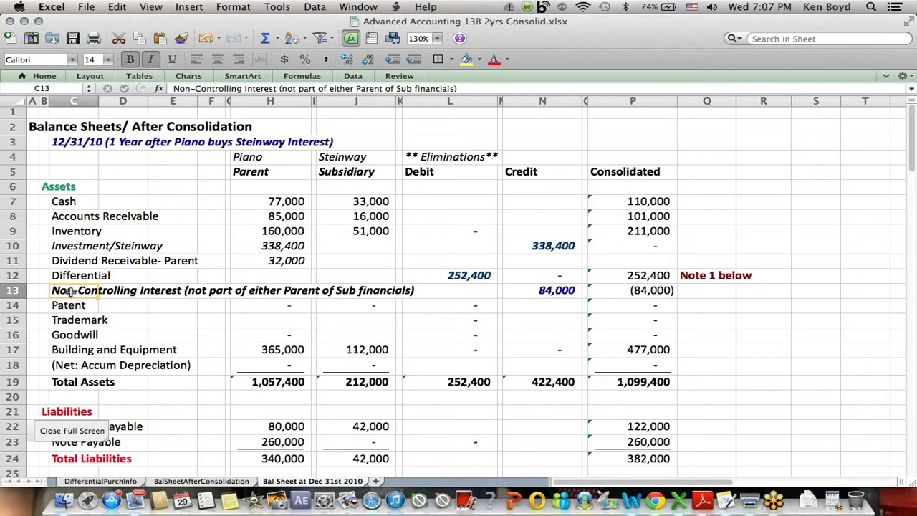
{"action": "left_click", "coordinate": [462, 159]}
{"action": "left_click", "coordinate": [538, 171]}
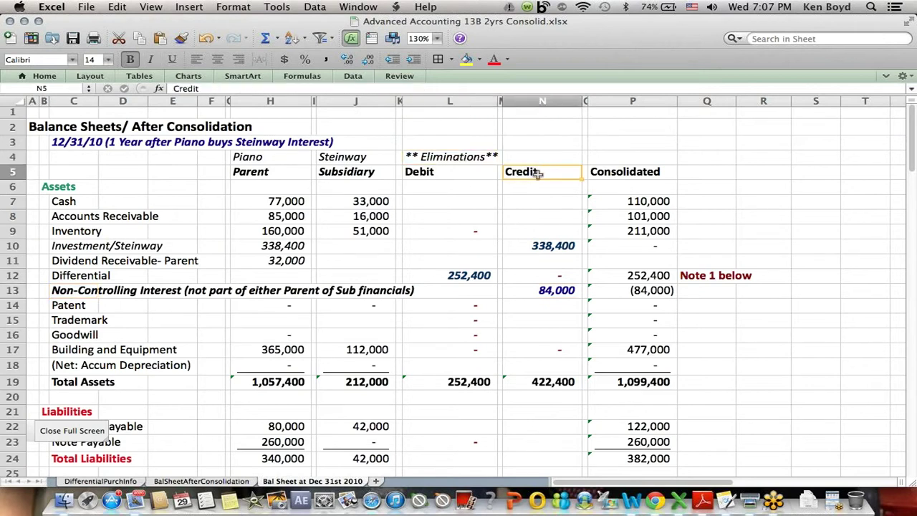
{"action": "left_click", "coordinate": [559, 290]}
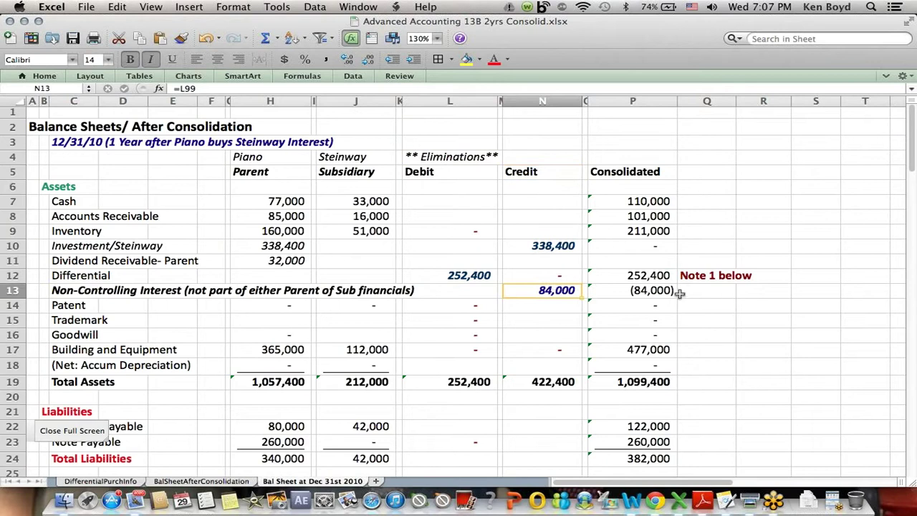
{"action": "left_click", "coordinate": [653, 292]}
Highlight the Piano and Steinway columns, the Consolidated column, and the Non-Controlling Interest amounts carried into consolidation.
{"action": "left_click_drag", "start_coordinate": [266, 158], "coordinate": [384, 251]}
{"action": "left_click_drag", "start_coordinate": [634, 172], "coordinate": [647, 278]}
{"action": "left_click_drag", "start_coordinate": [566, 290], "coordinate": [650, 290]}
Highlight the Step 6 elimination debits to Steinway's common stock and retained earnings, their explanations, and the Investment In Steinway credit.
{"action": "left_click_drag", "start_coordinate": [913, 143], "coordinate": [914, 381]}
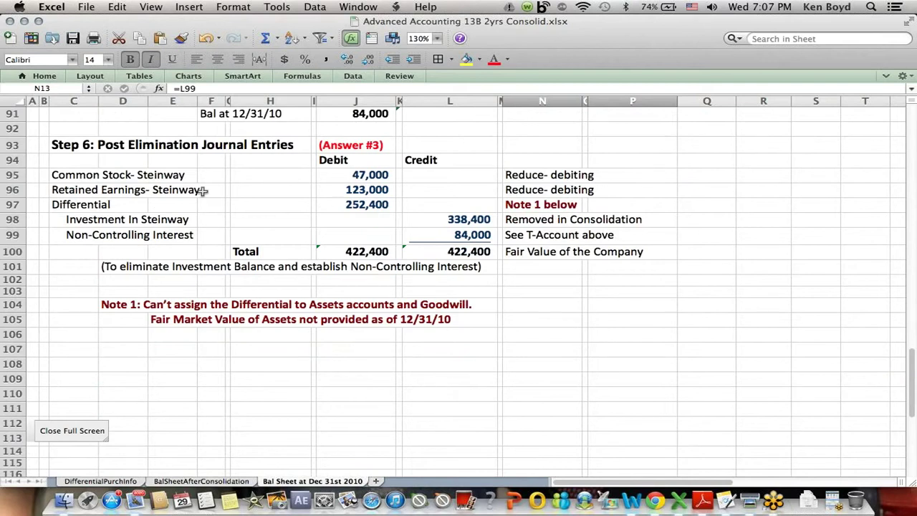
{"action": "left_click_drag", "start_coordinate": [65, 175], "coordinate": [367, 189]}
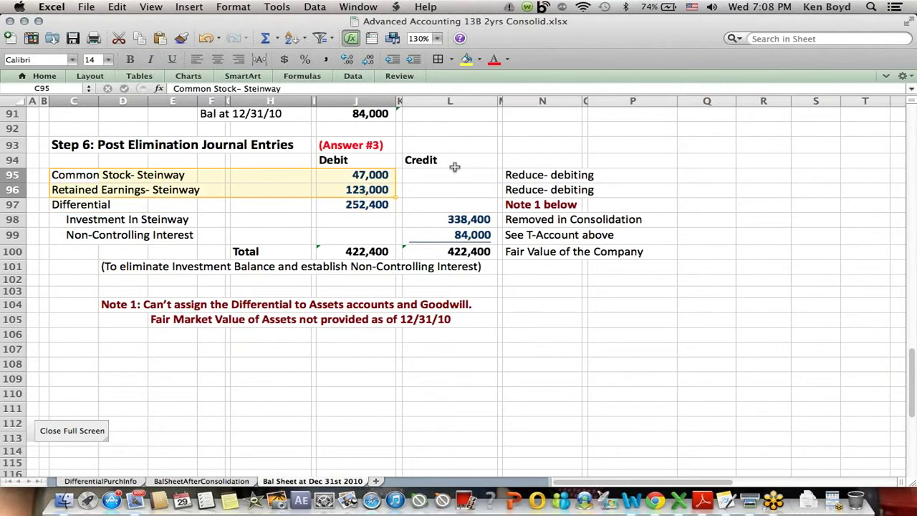
{"action": "left_click_drag", "start_coordinate": [511, 175], "coordinate": [667, 189]}
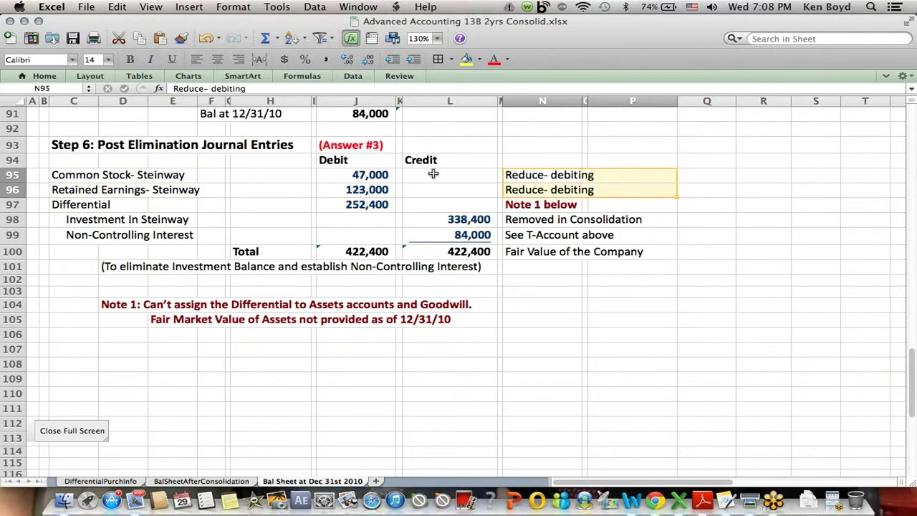
{"action": "left_click_drag", "start_coordinate": [361, 176], "coordinate": [357, 189]}
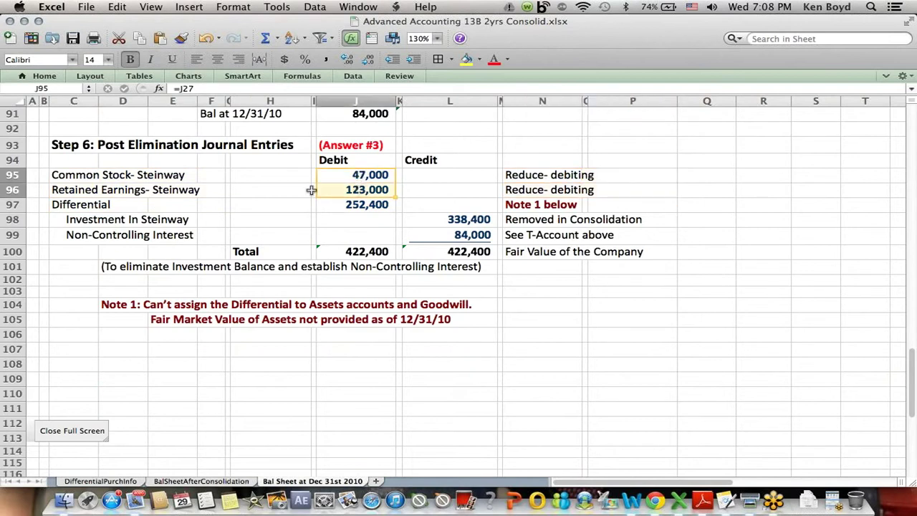
{"action": "left_click_drag", "start_coordinate": [82, 219], "coordinate": [469, 218]}
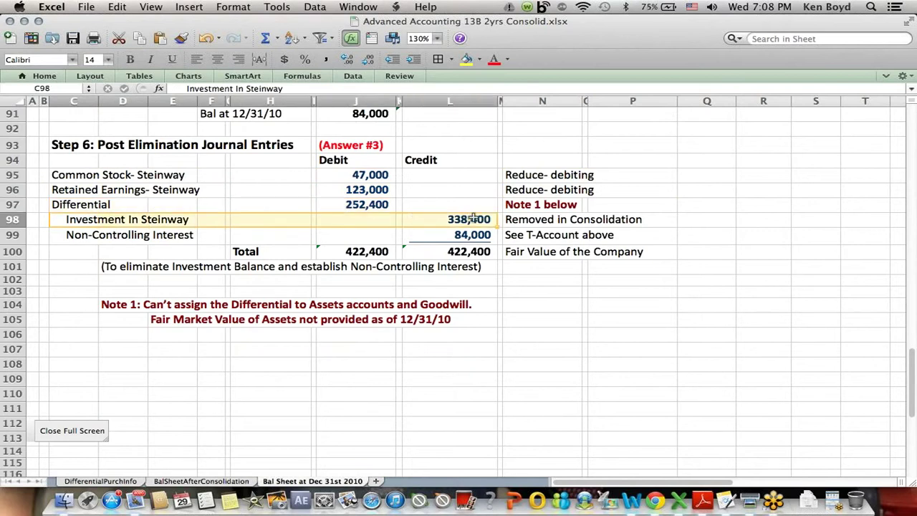
Highlight the Investment In Steinway credit and its explanation, and trace the Non-Controlling Interest elimination line to the T-account on NCI's books.
{"action": "left_click", "coordinate": [520, 219]}
{"action": "left_click_drag", "start_coordinate": [547, 220], "coordinate": [614, 219]}
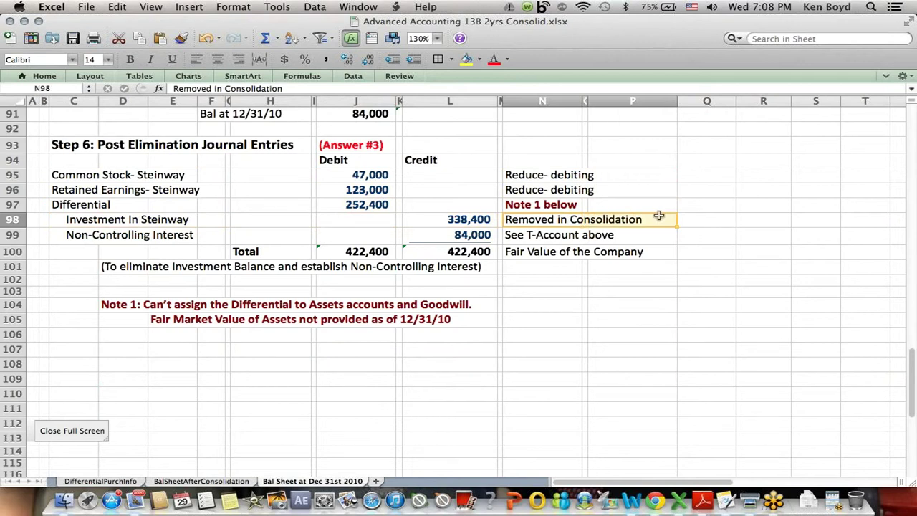
{"action": "left_click", "coordinate": [446, 218]}
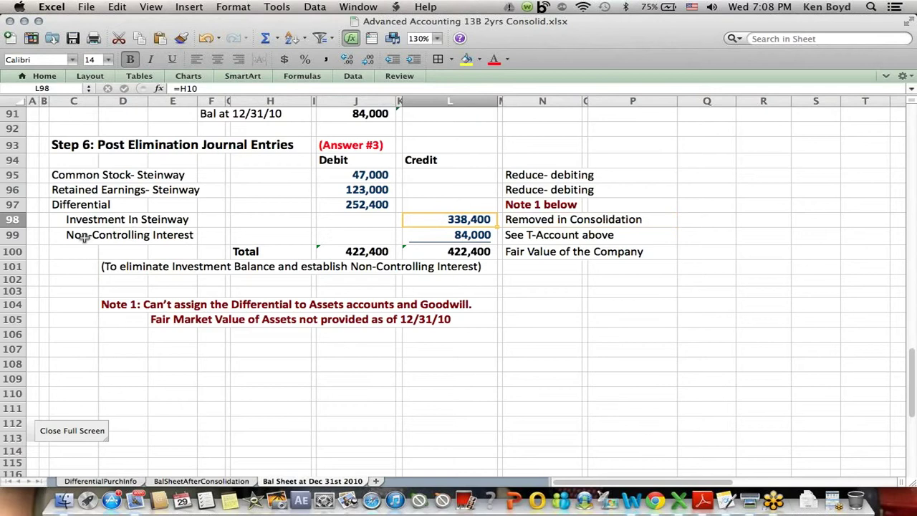
{"action": "left_click_drag", "start_coordinate": [85, 241], "coordinate": [469, 231]}
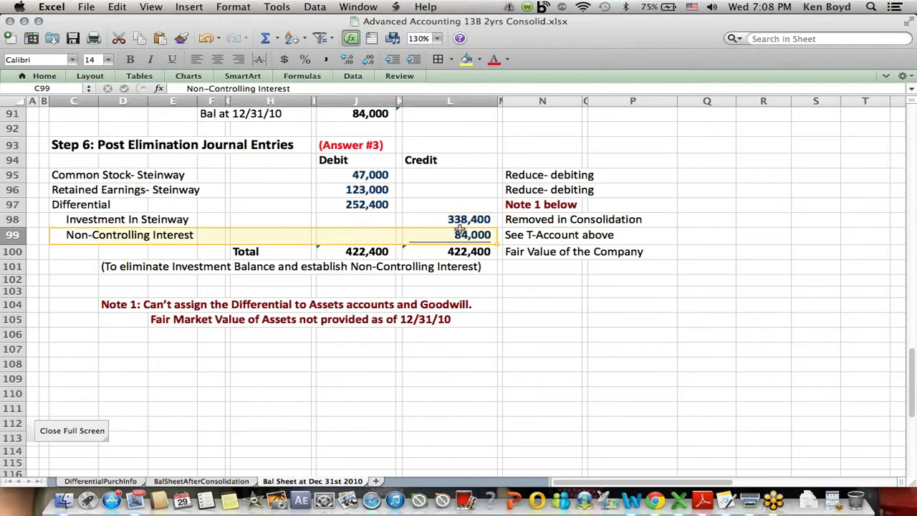
{"action": "left_click", "coordinate": [539, 231]}
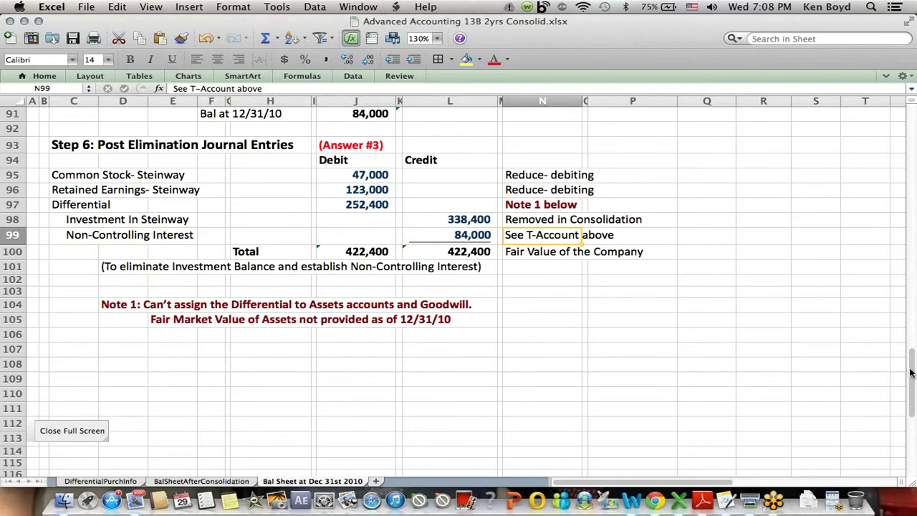
{"action": "scroll", "coordinate": [911, 374], "scroll_direction": "up", "scroll_amount": 5}
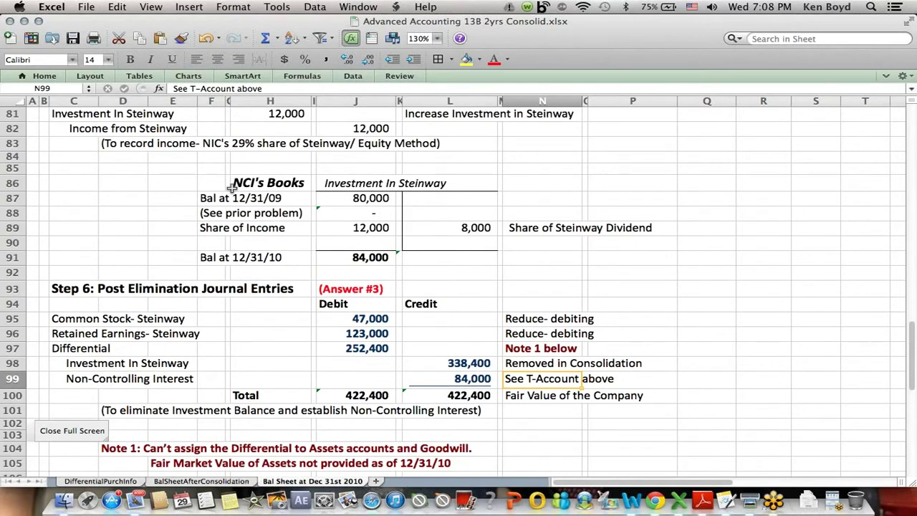
{"action": "left_click_drag", "start_coordinate": [246, 188], "coordinate": [630, 319]}
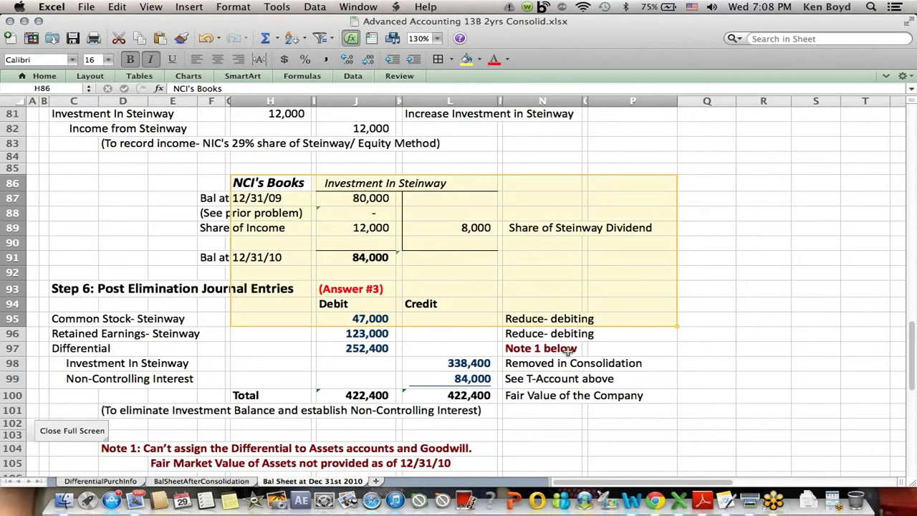
Examine the Step 6 Investment In Steinway and Non-Controlling Interest credits together with the debit and credit totals.
{"action": "left_click", "coordinate": [661, 362]}
{"action": "left_click", "coordinate": [468, 363]}
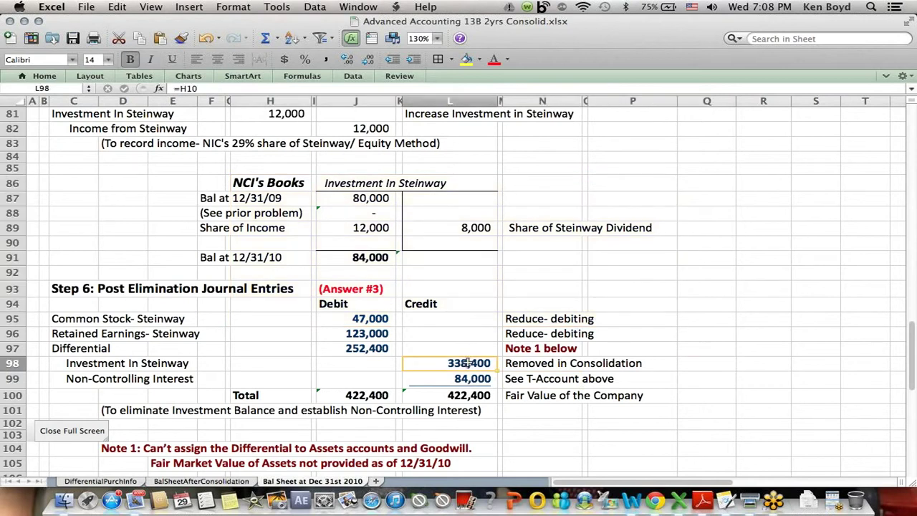
{"action": "key", "text": "Down"}
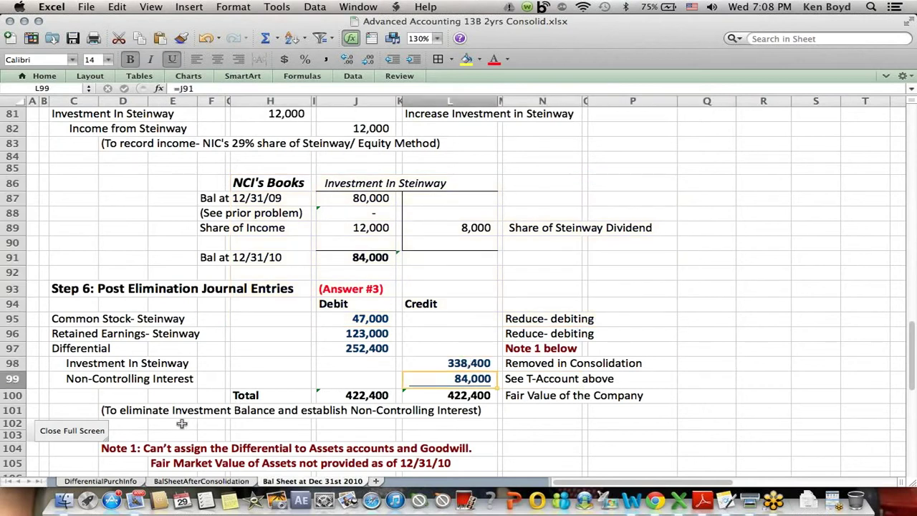
{"action": "left_click", "coordinate": [265, 395]}
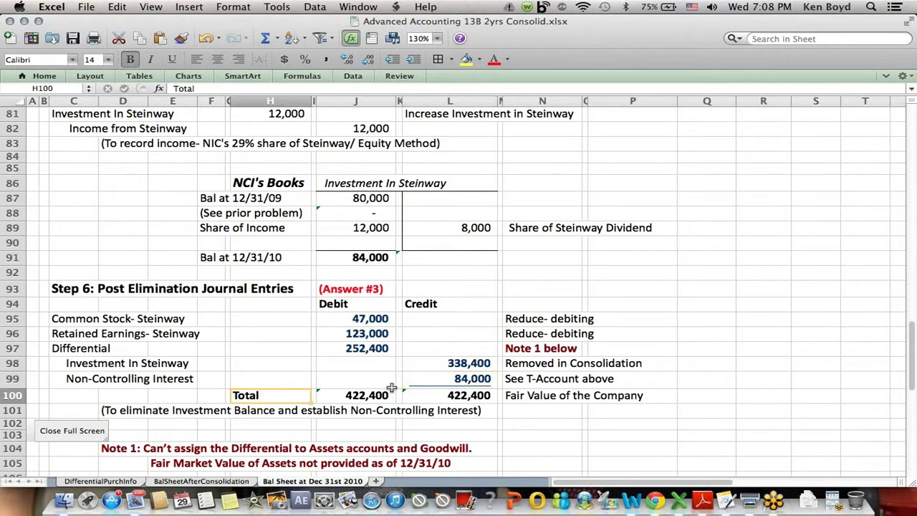
{"action": "left_click", "coordinate": [361, 395]}
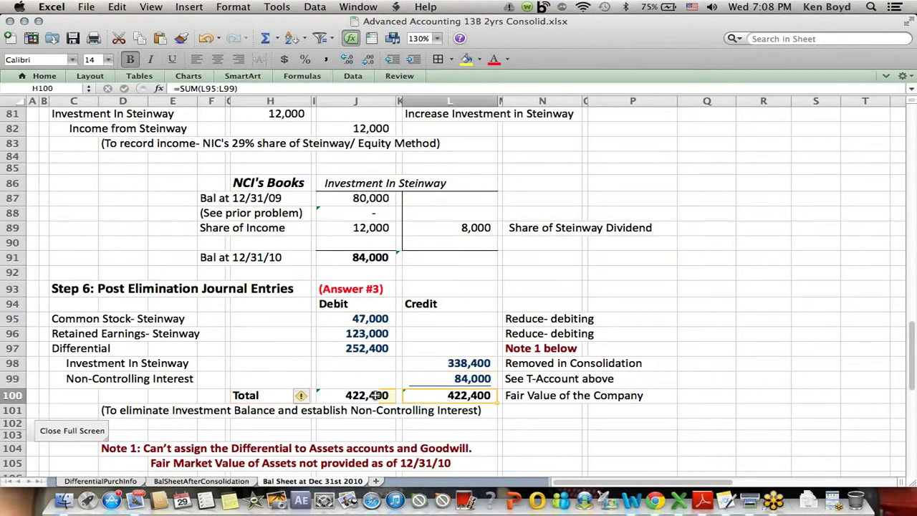
Highlight Steinway's common stock and retained earnings debits, the two elimination credits with their explanations, and the Differential debit amount.
{"action": "left_click", "coordinate": [285, 262]}
{"action": "left_click_drag", "start_coordinate": [341, 319], "coordinate": [346, 332]}
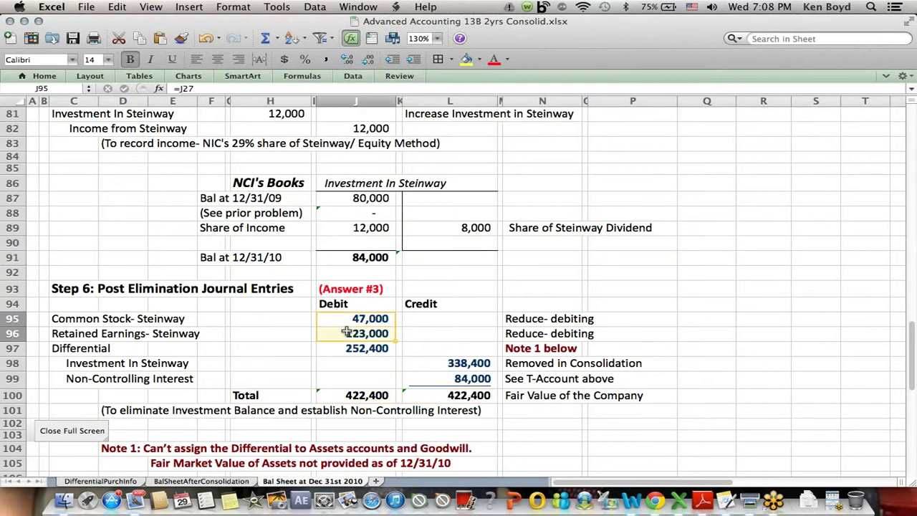
{"action": "left_click_drag", "start_coordinate": [458, 363], "coordinate": [616, 378]}
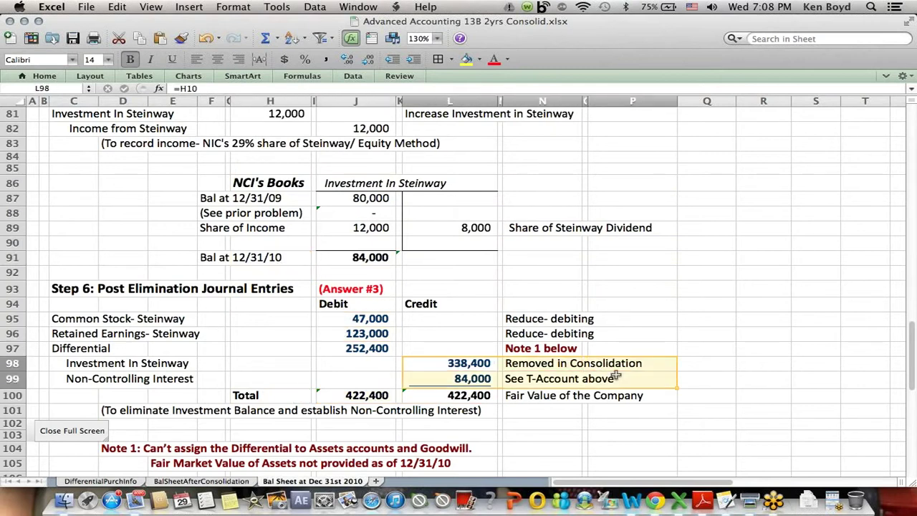
{"action": "left_click", "coordinate": [344, 356]}
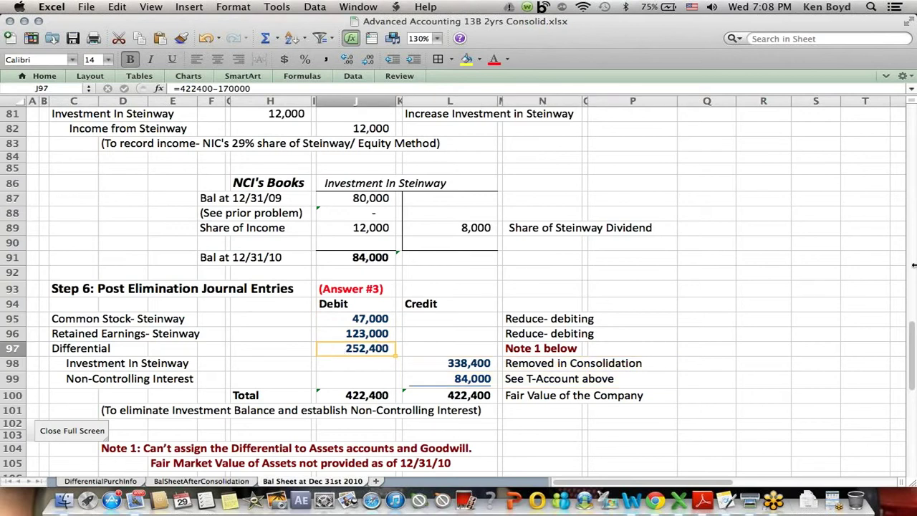